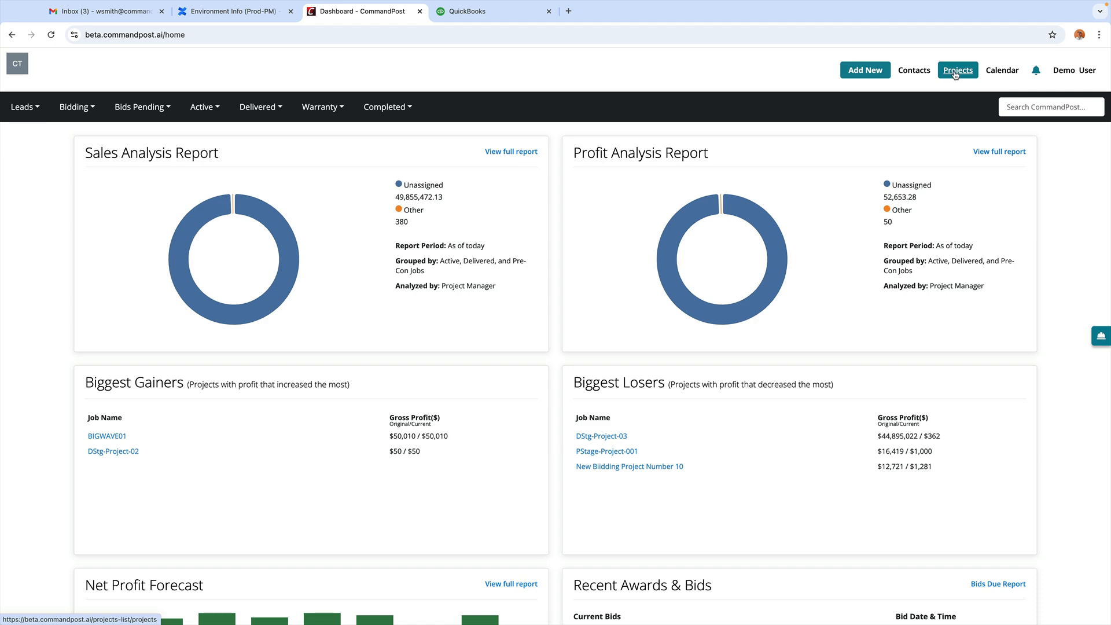
# Step: Open the All Projects List from the top navigation bar
pyautogui.click(955, 74)
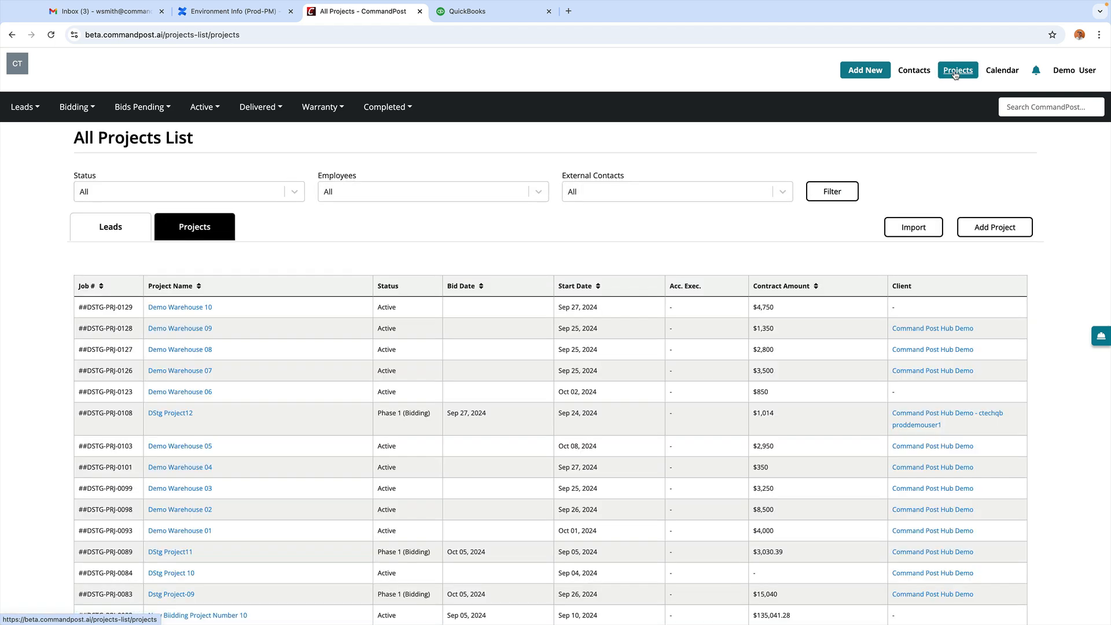
# Step: Start a new project with Bidding status and job name Demo Warehouse 11
pyautogui.click(994, 227)
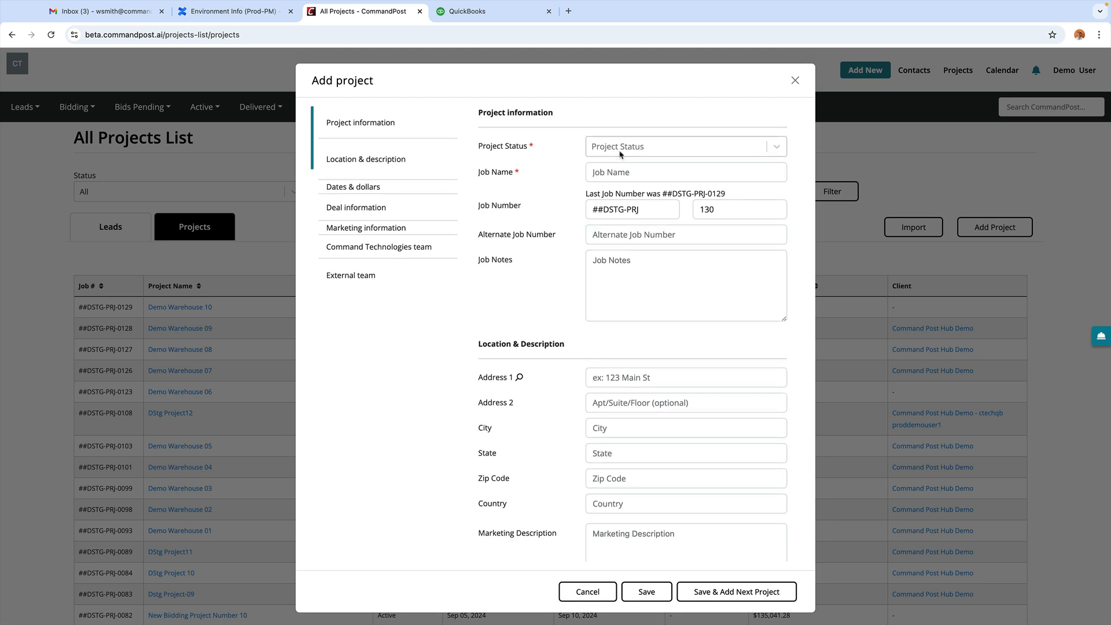
pyautogui.click(619, 147)
pyautogui.click(608, 168)
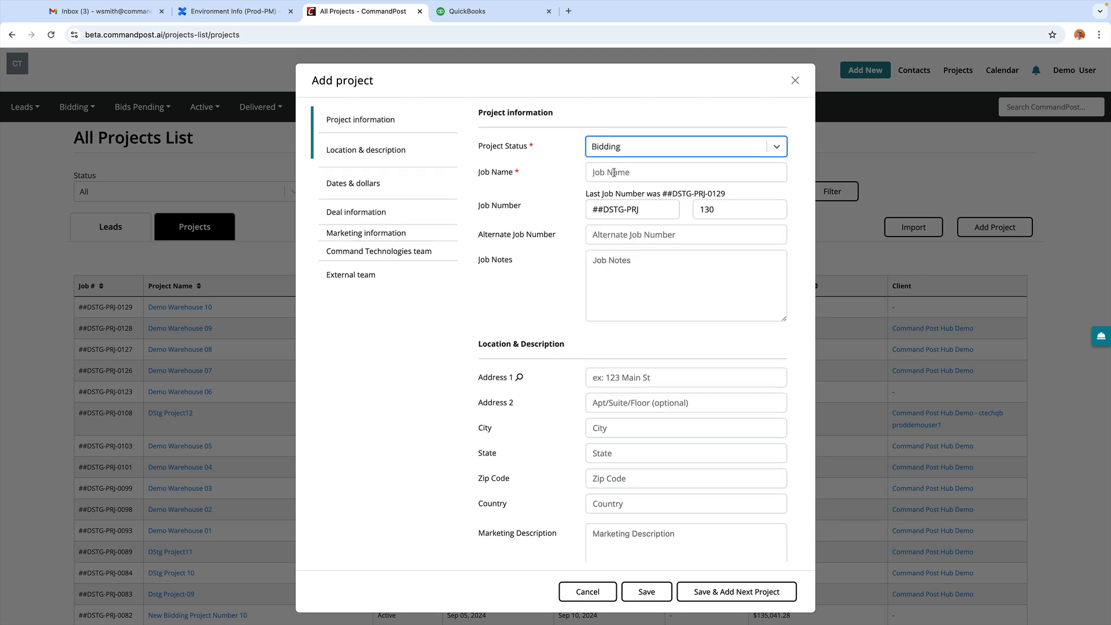
pyautogui.click(618, 172)
pyautogui.write('Ware')
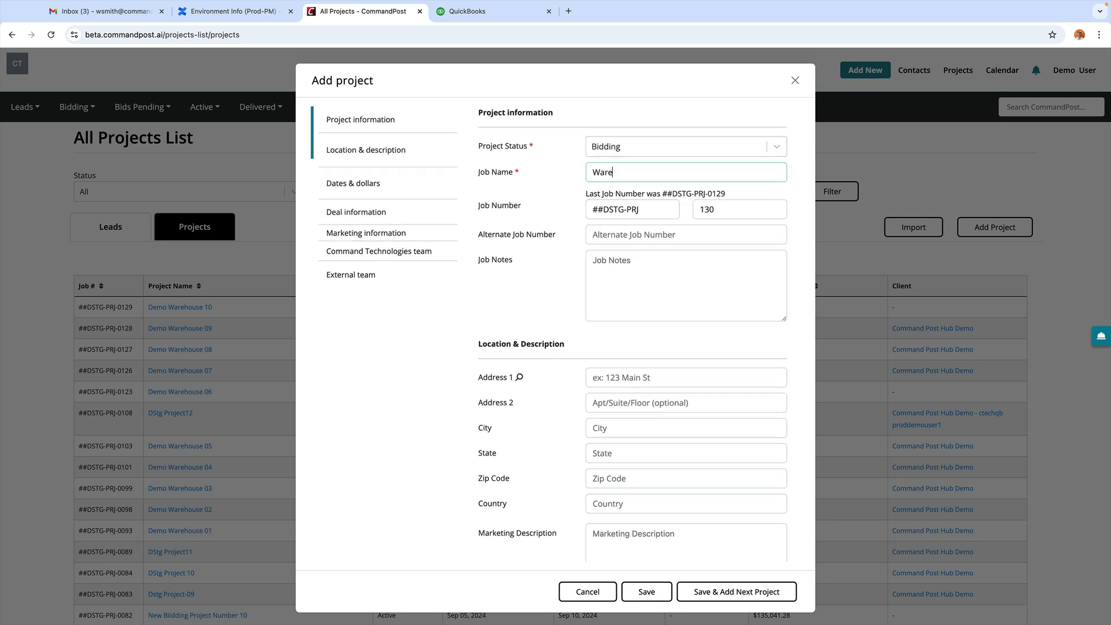
pyautogui.write('house')
pyautogui.write('Demo')
pyautogui.click(565, 269)
# Step: Assign Command Post Hub Demo as the client and save the new project
pyautogui.scroll(-4, 567, 289)
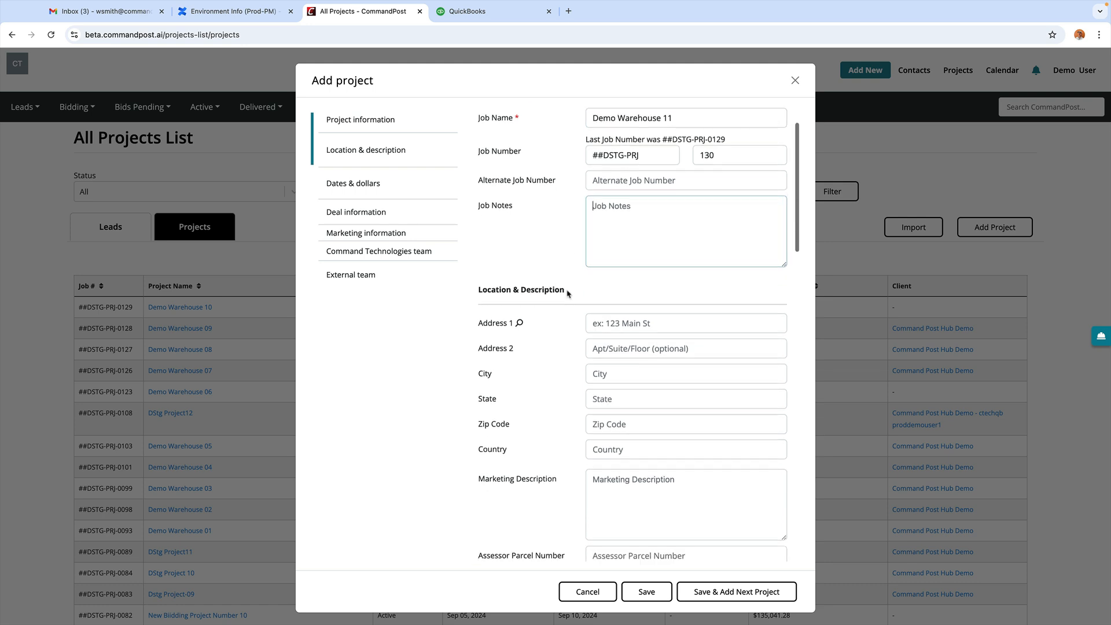
pyautogui.scroll(-10, 570, 311)
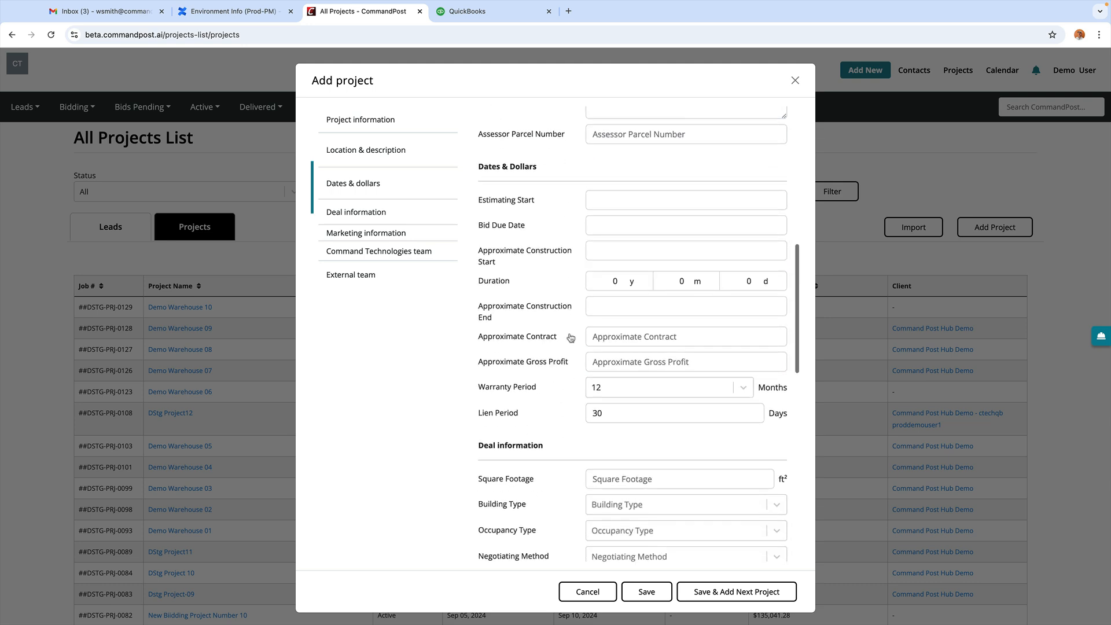
pyautogui.scroll(-8, 571, 338)
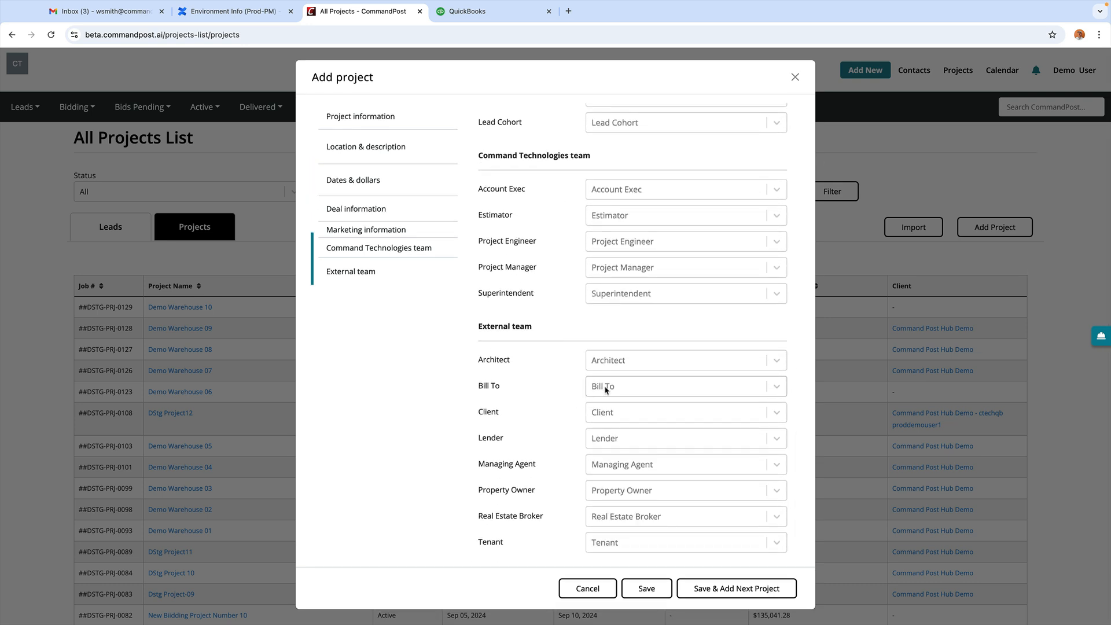
pyautogui.click(605, 415)
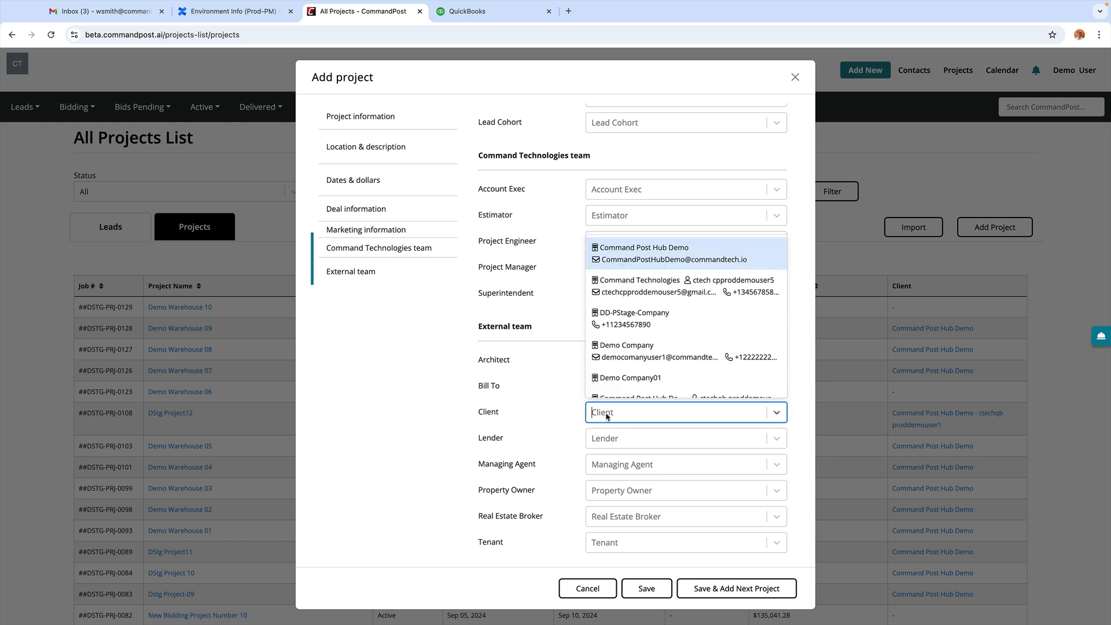
pyautogui.click(625, 253)
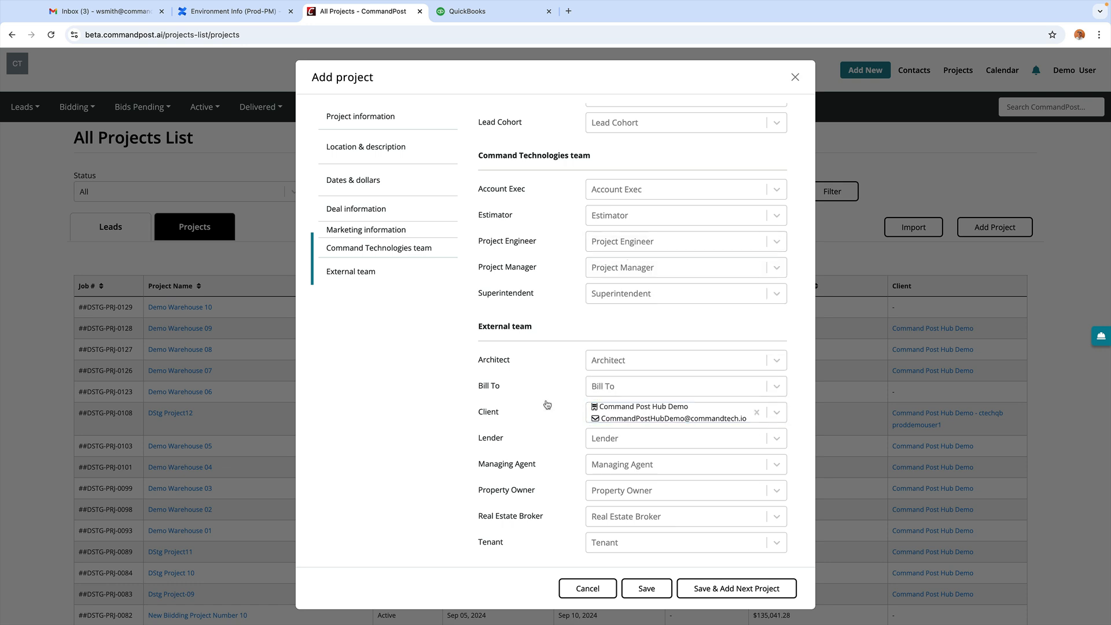
pyautogui.click(644, 589)
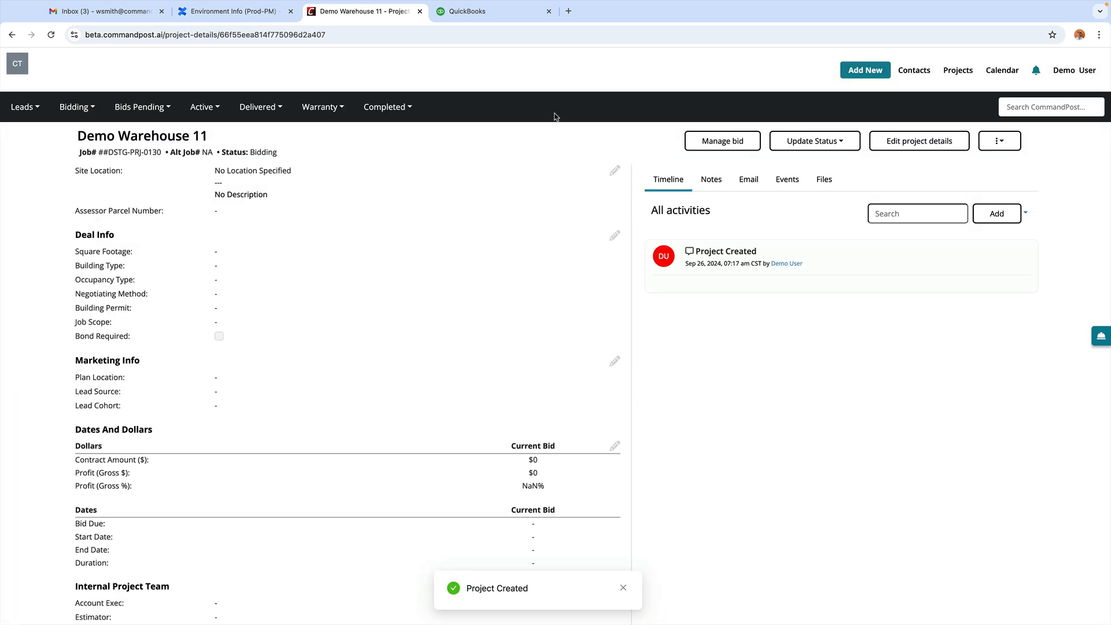
# Step: Open the Customers list in QuickBooks Online
pyautogui.click(478, 12)
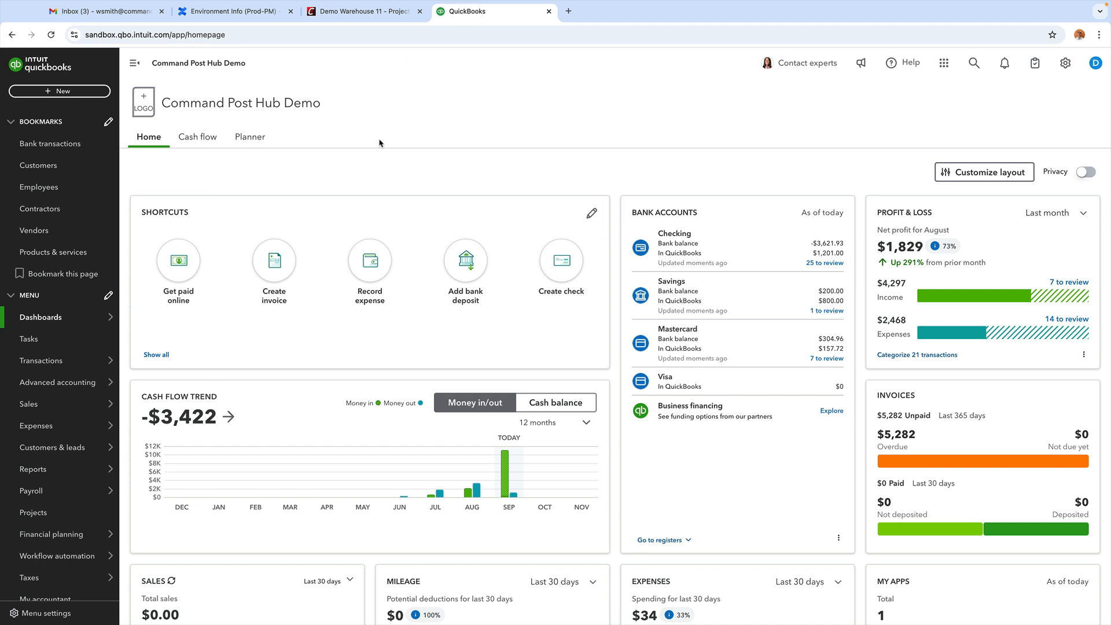
pyautogui.moveTo(49, 448)
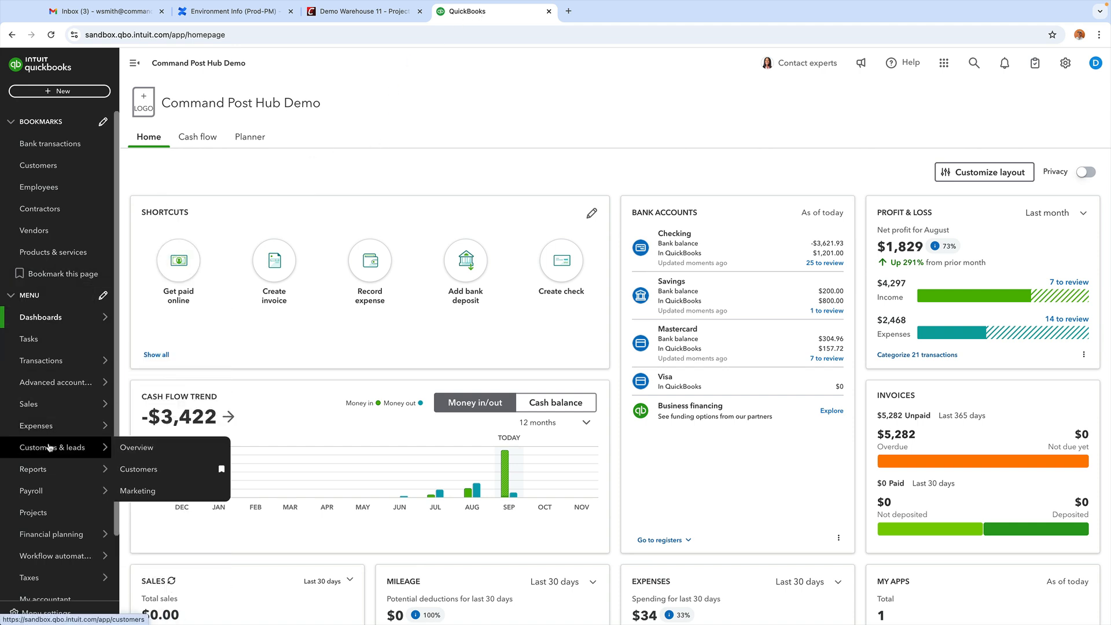
pyautogui.click(134, 471)
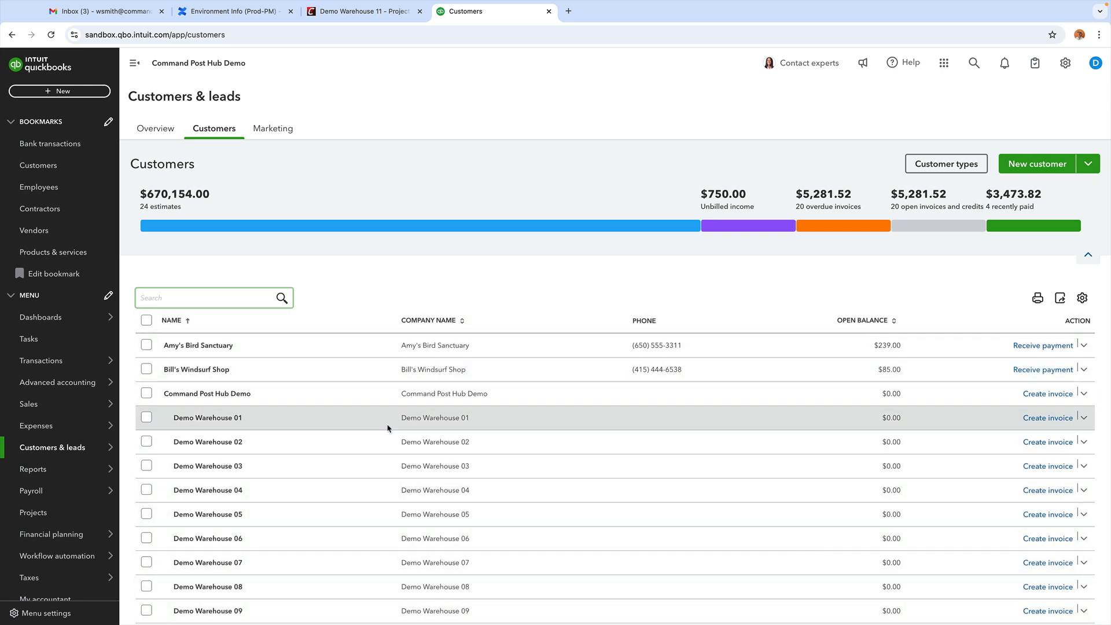
pyautogui.scroll(-3, 388, 406)
pyautogui.scroll(3, 390, 394)
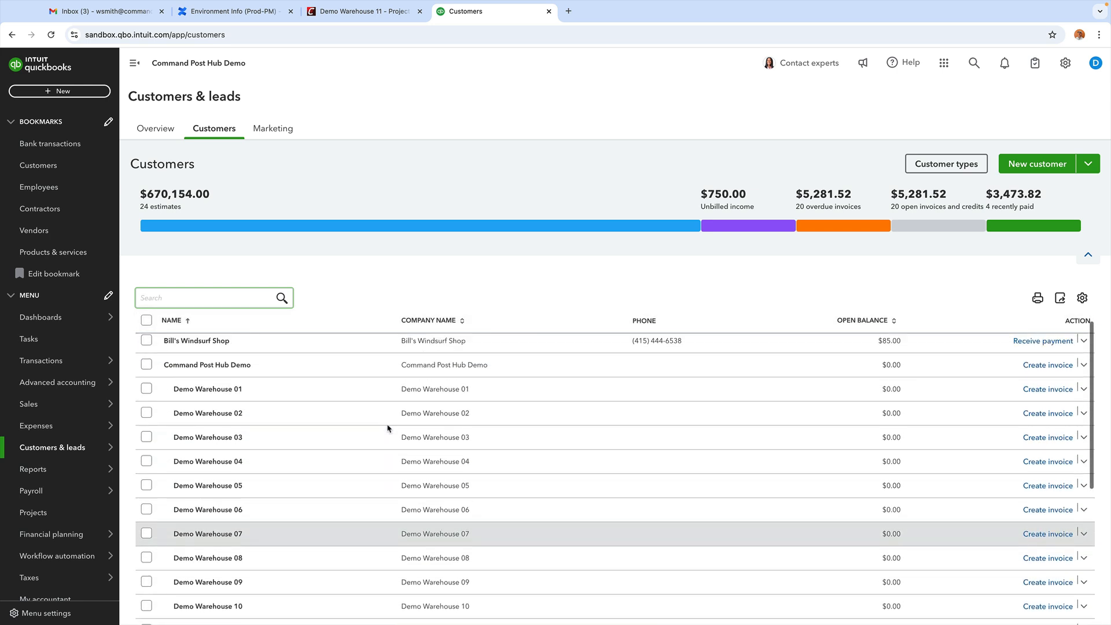
pyautogui.scroll(-2, 463, 450)
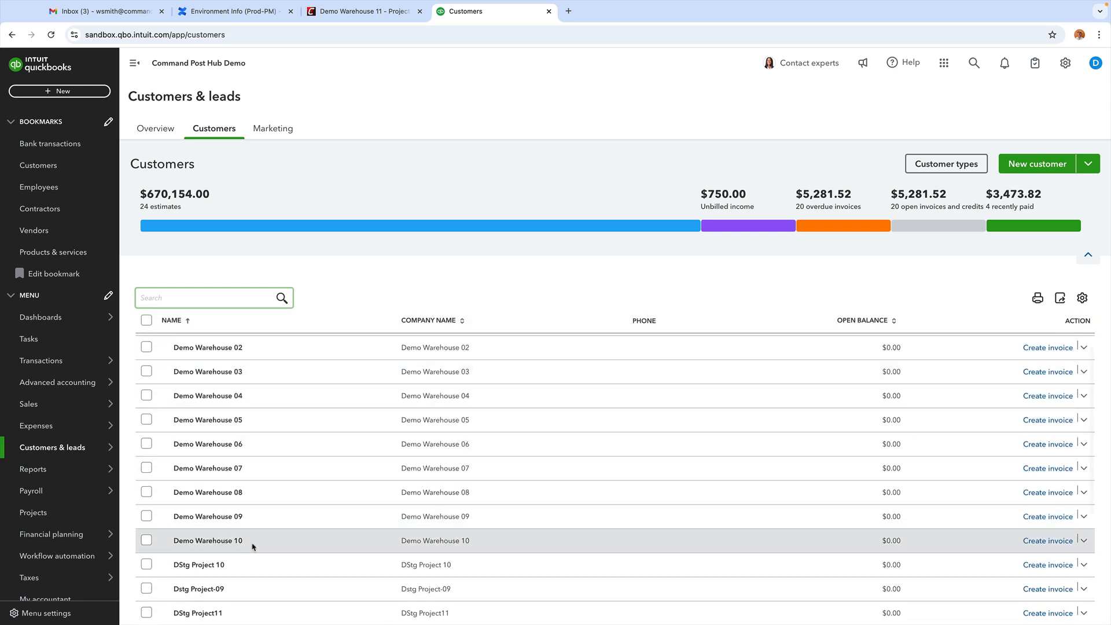
pyautogui.scroll(-1, 547, 492)
# Step: Reload the list, open Demo Warehouse 11's $0.00-balance record, then return to CommandPost
pyautogui.press('super+r')
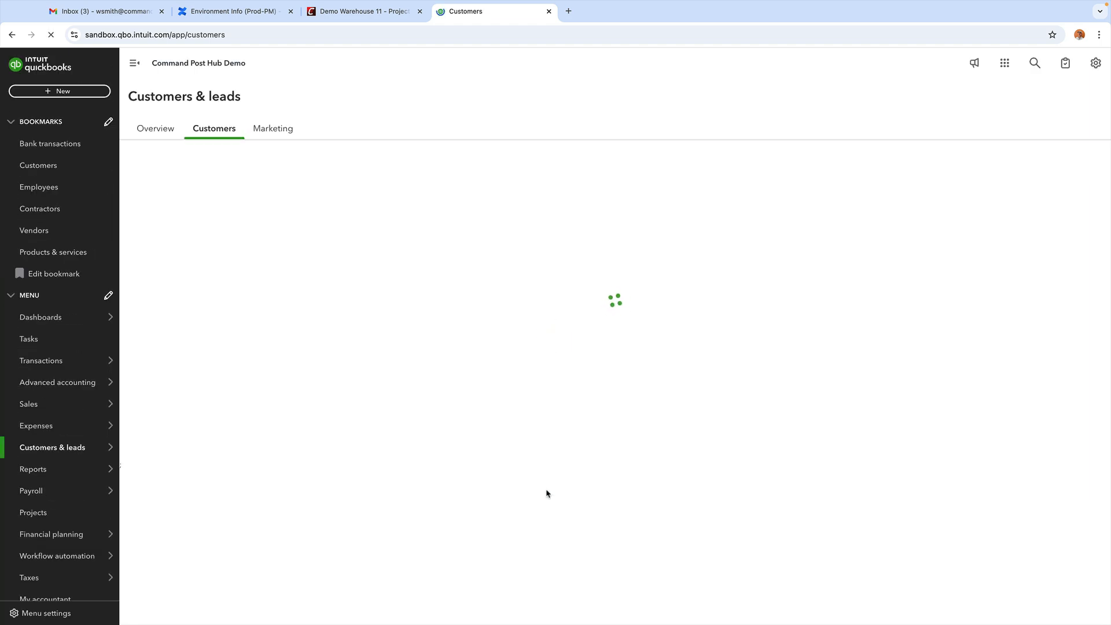
pyautogui.scroll(-3, 547, 493)
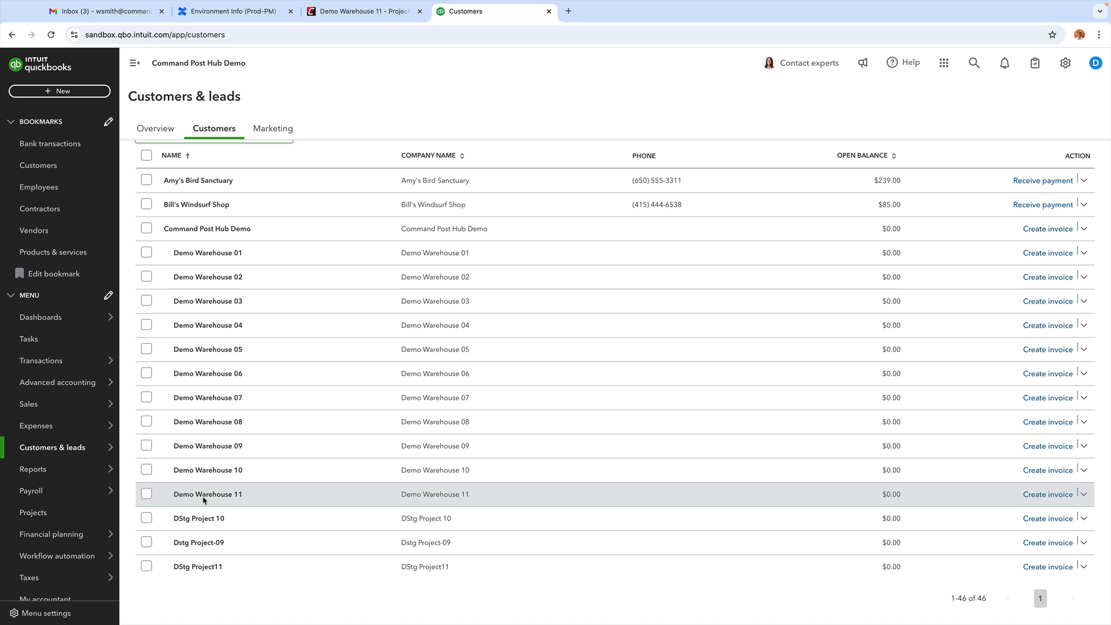
pyautogui.click(205, 495)
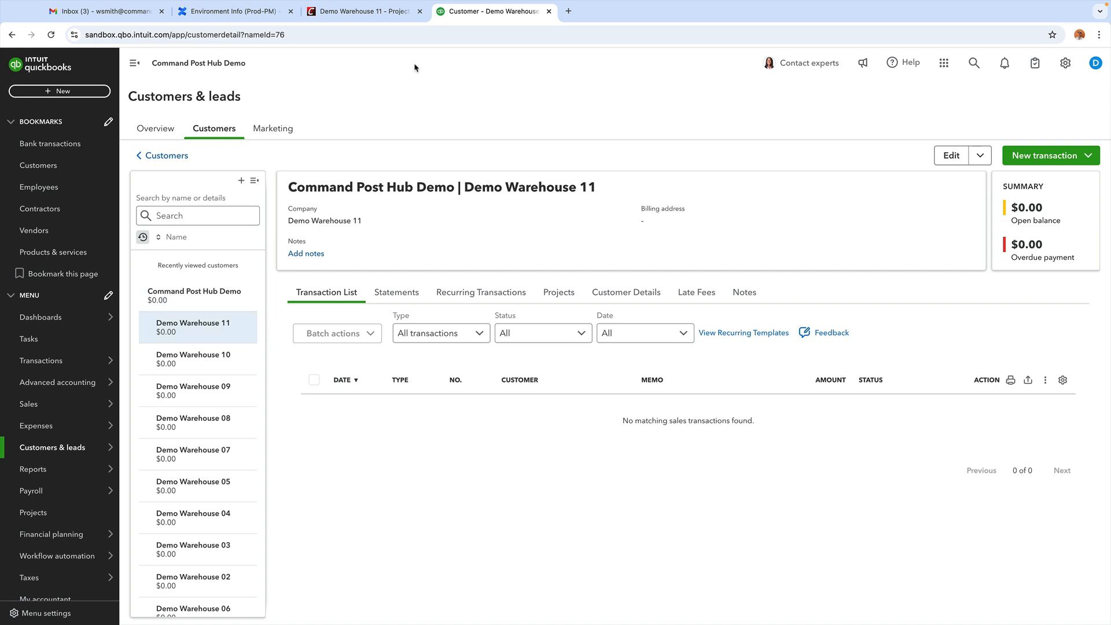
pyautogui.click(357, 14)
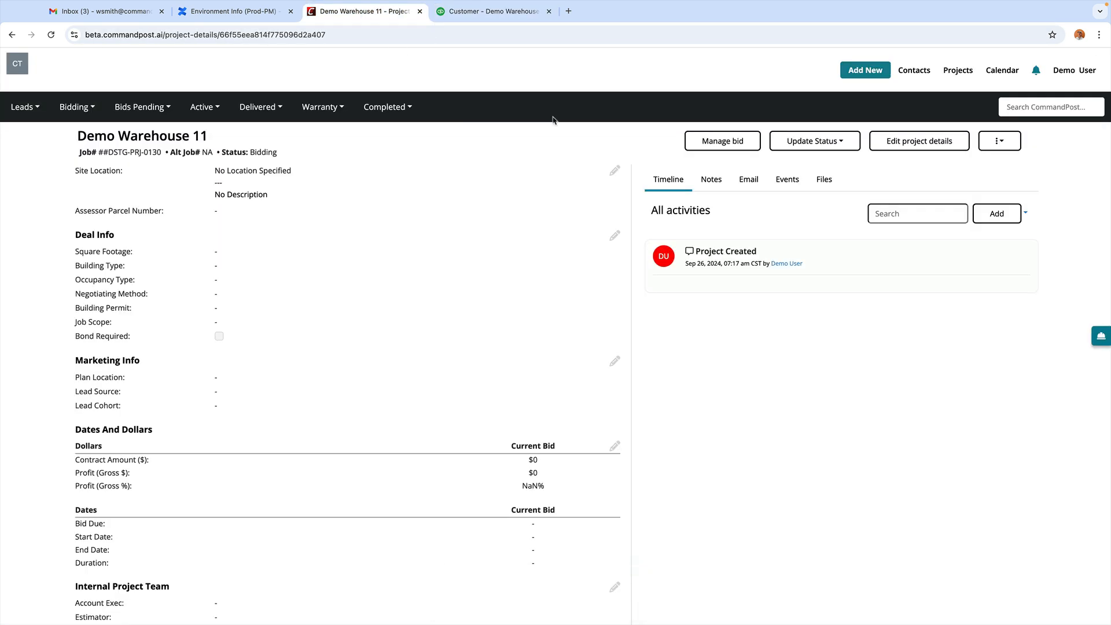
# Step: Set bid due date 09/26/2024 12:00 AM, inclusions 'Hello inclusions' and exclusions 'Hello exclusions'
pyautogui.click(722, 147)
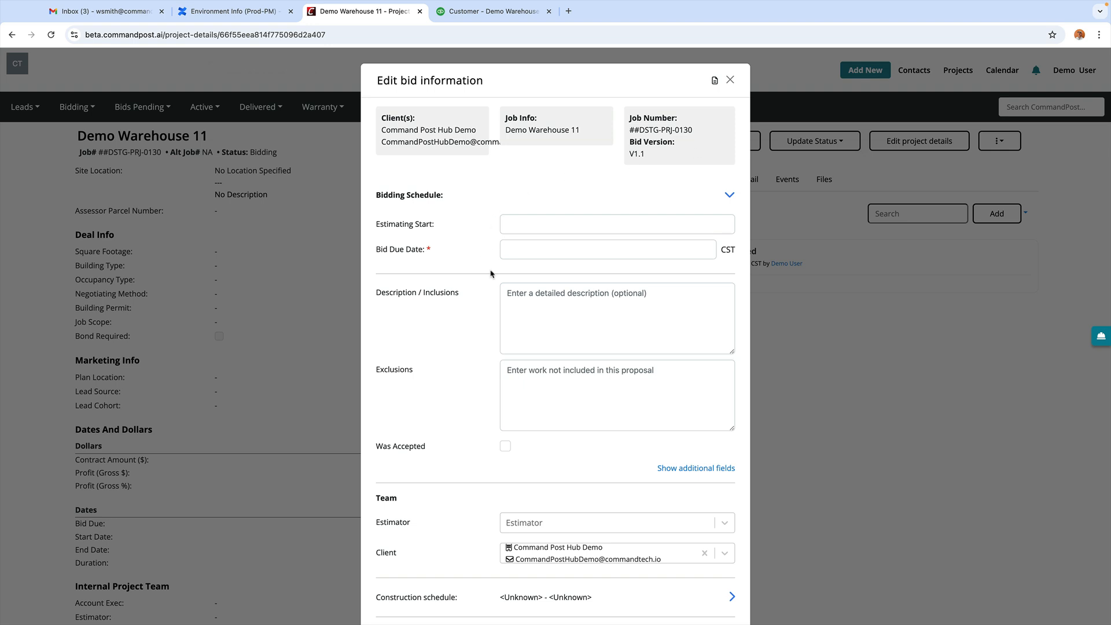
pyautogui.click(526, 246)
pyautogui.click(585, 376)
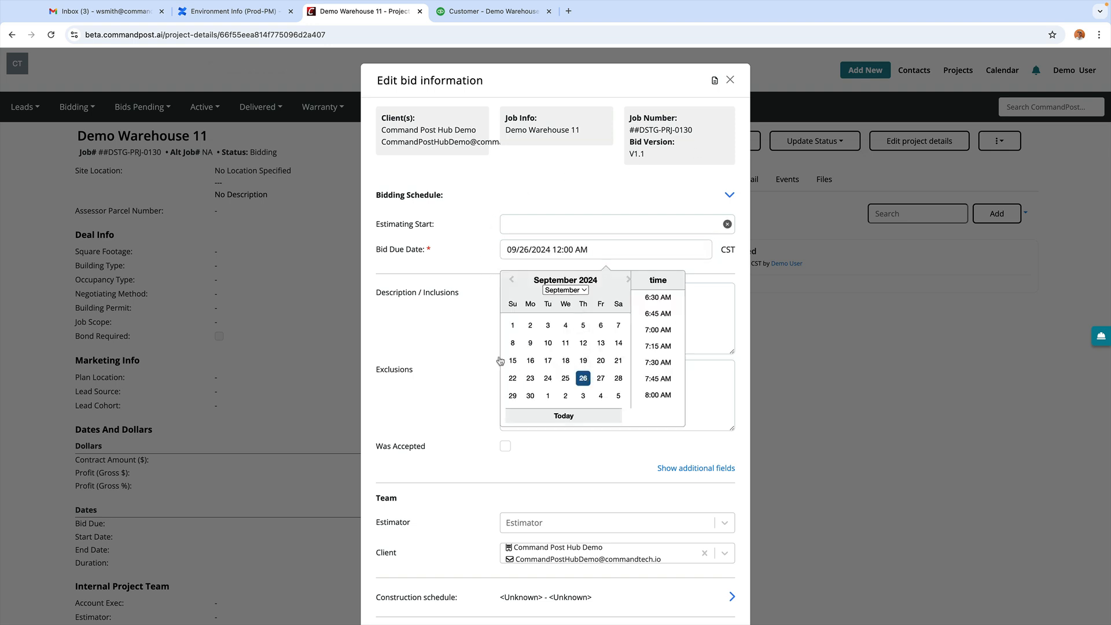
pyautogui.click(483, 357)
pyautogui.scroll(-3, 483, 357)
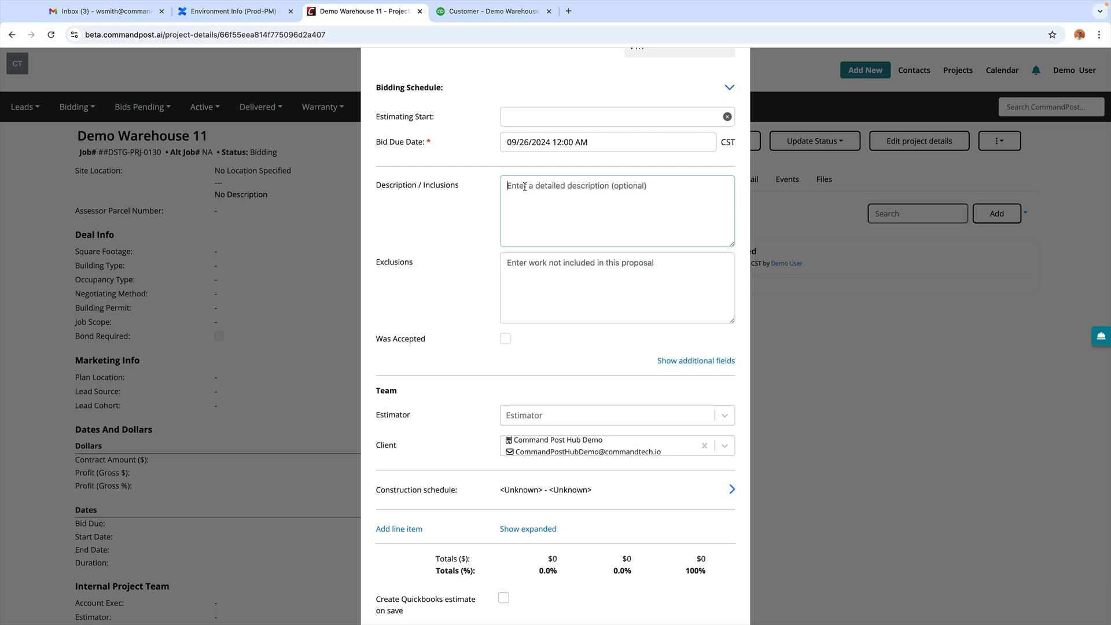
pyautogui.write('Hello incl')
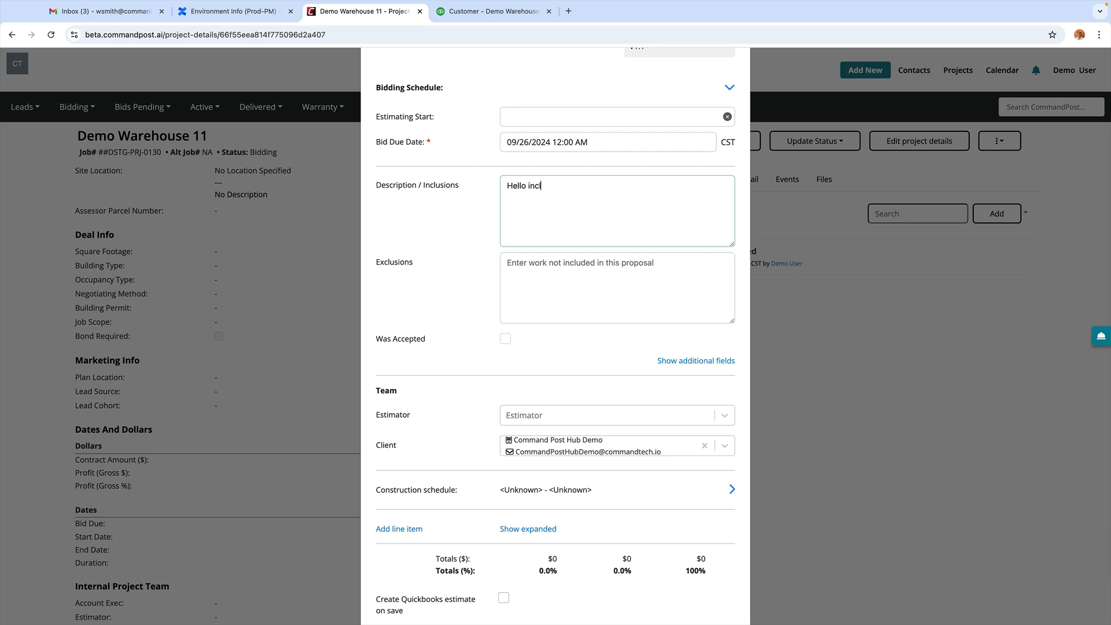
pyautogui.write('usions')
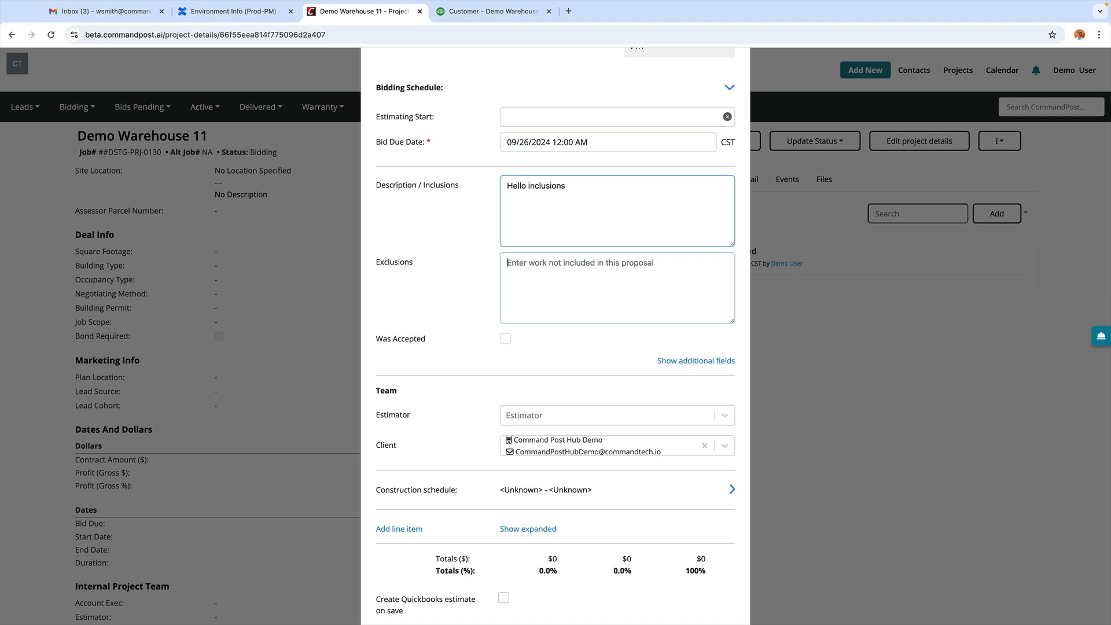
pyautogui.write('Hello excl')
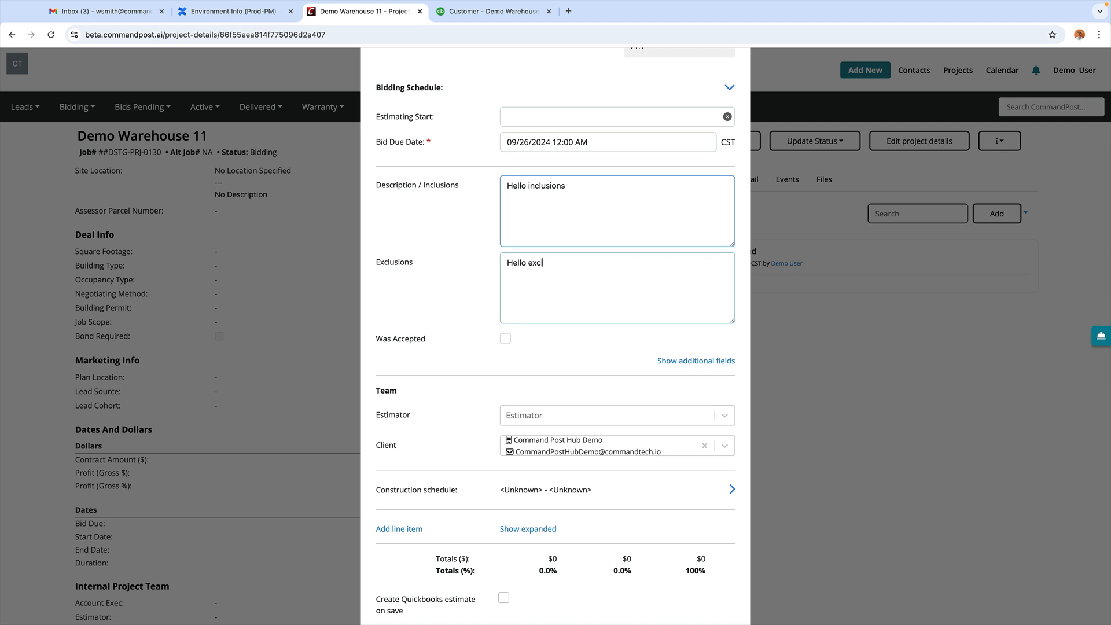
pyautogui.write('usions')
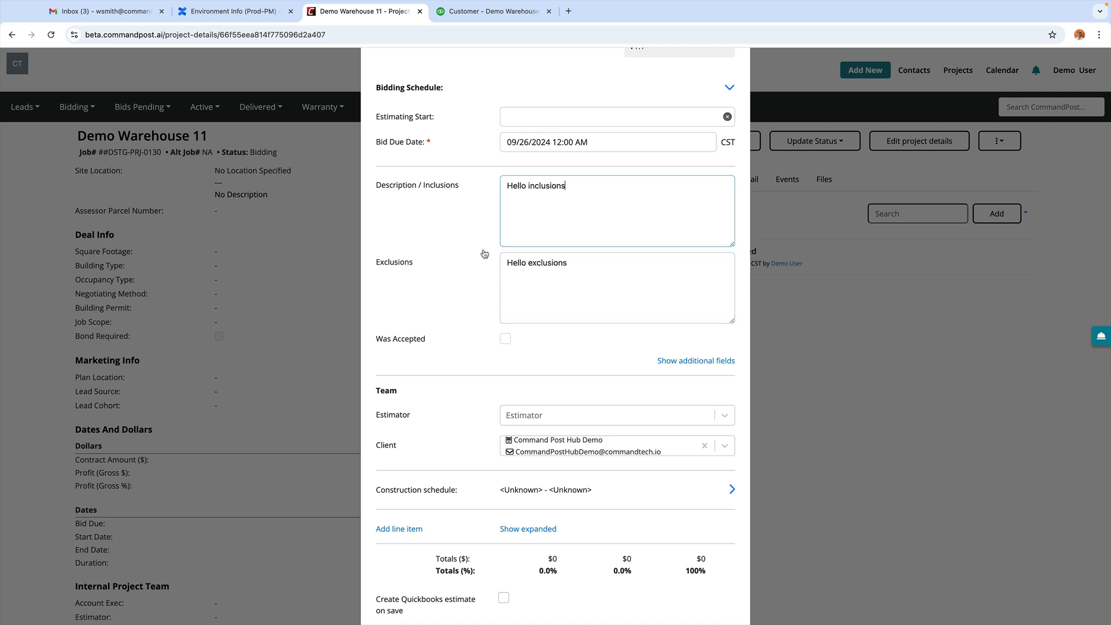
pyautogui.scroll(-2, 485, 255)
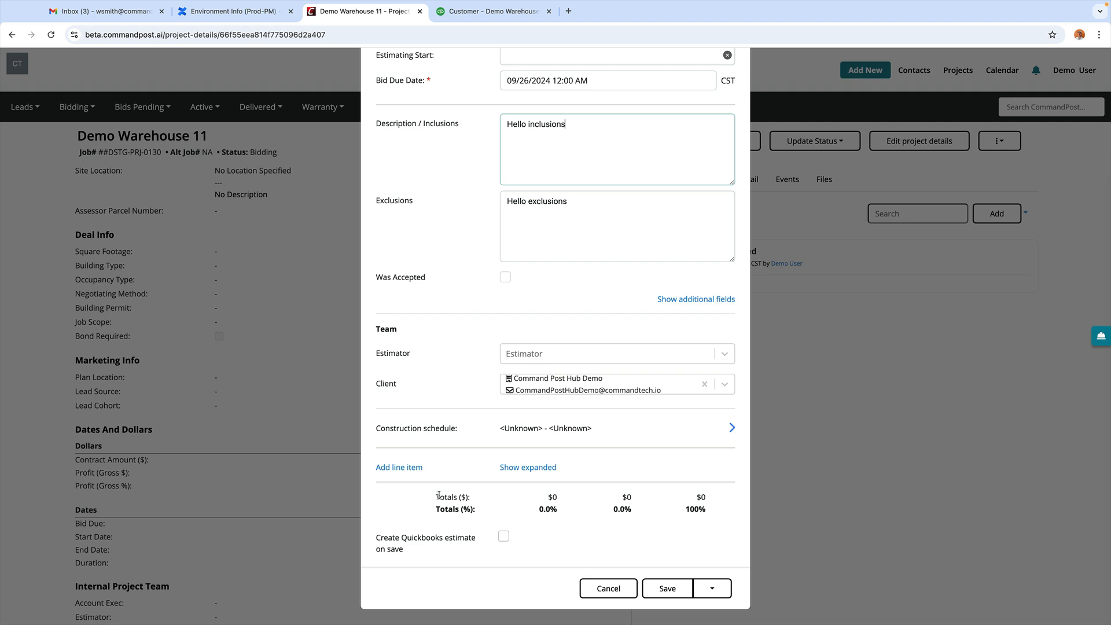
# Step: Add three bid line items: Design, Concrete and Gardening
pyautogui.click(387, 469)
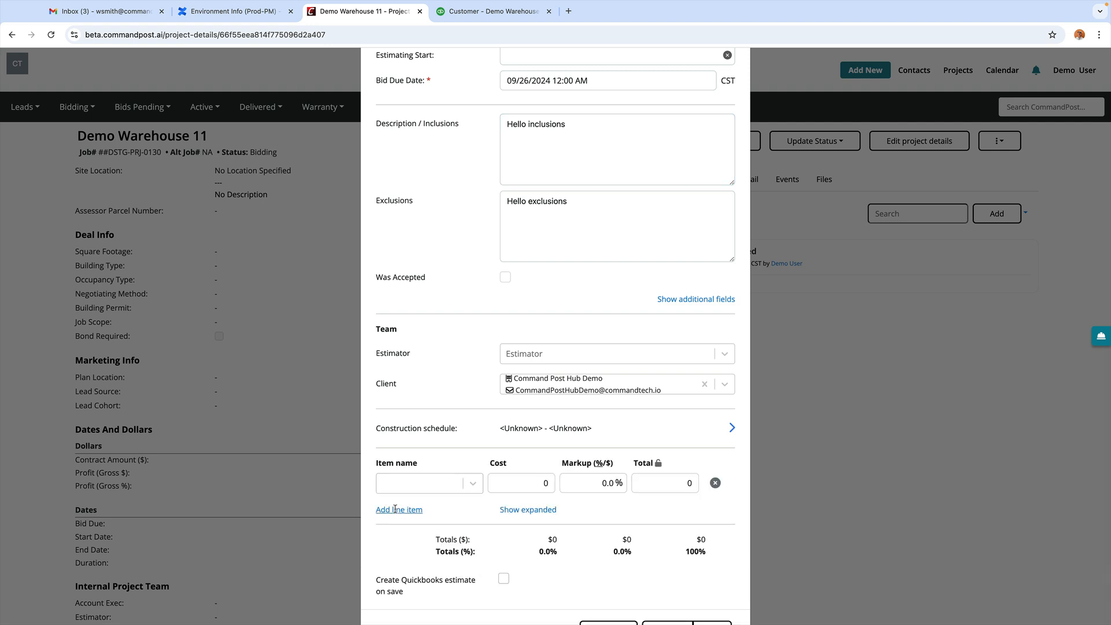
pyautogui.click(397, 509)
pyautogui.scroll(-2, 396, 509)
pyautogui.click(402, 470)
pyautogui.scroll(-1, 403, 471)
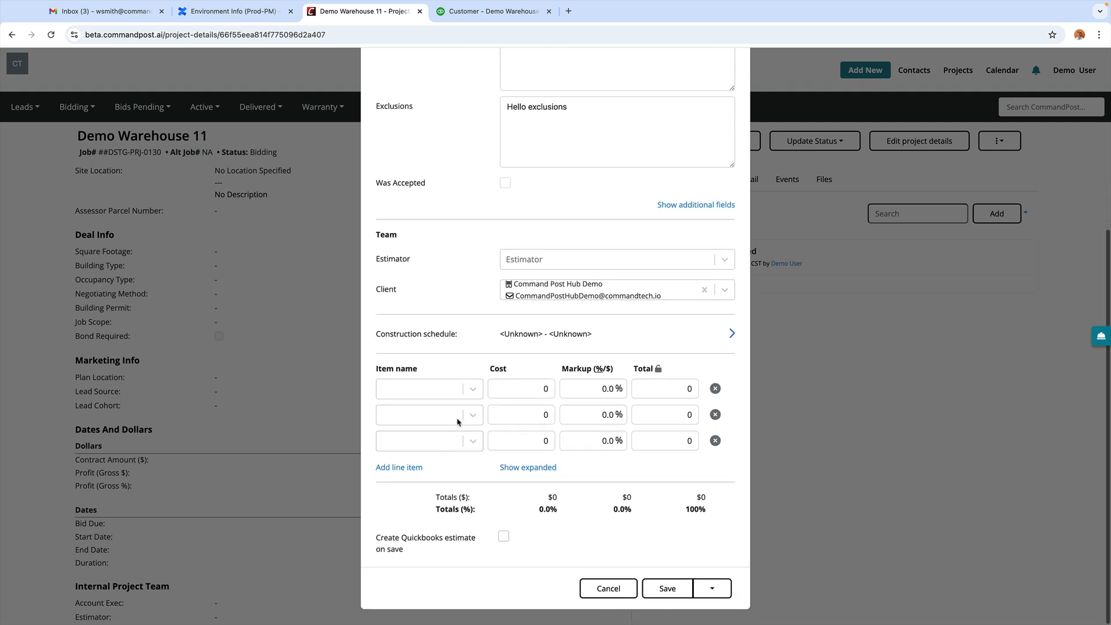
pyautogui.click(473, 390)
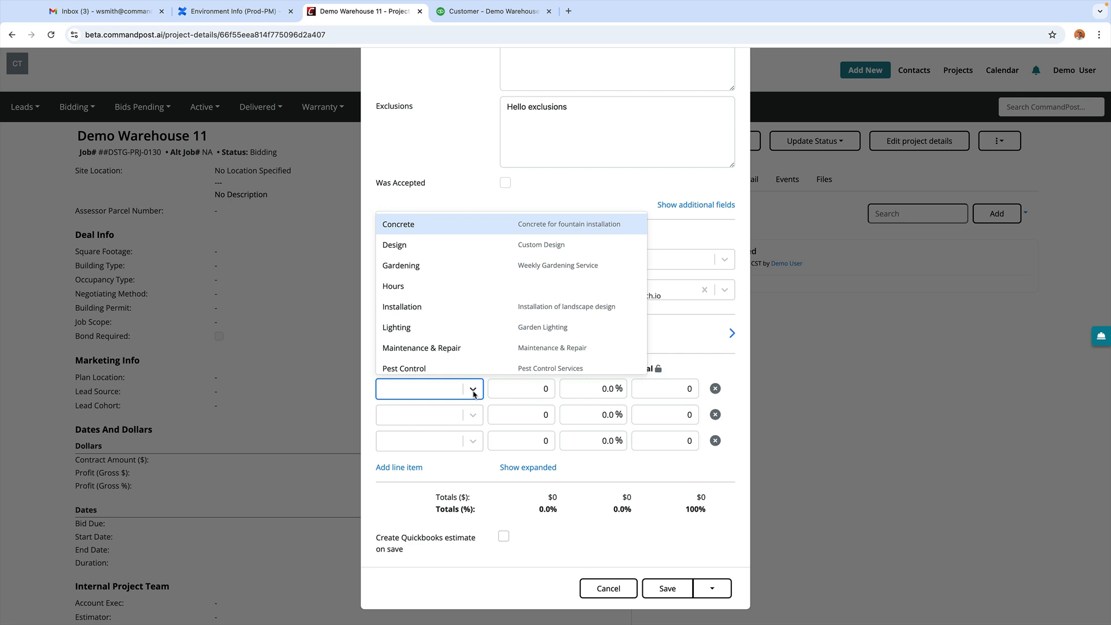
pyautogui.click(394, 245)
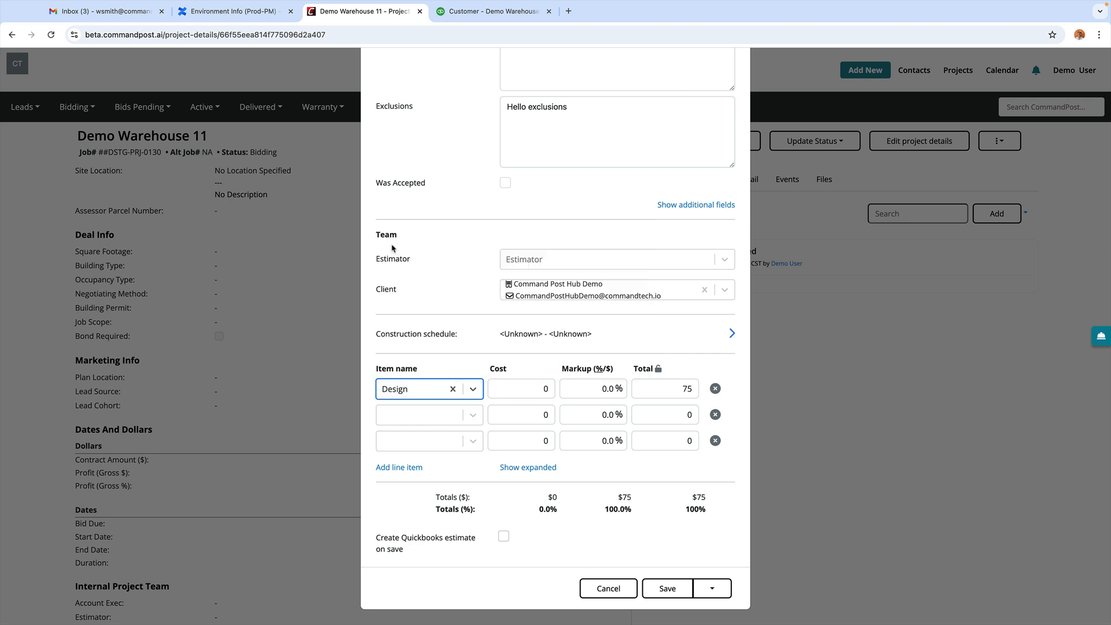
pyautogui.click(472, 416)
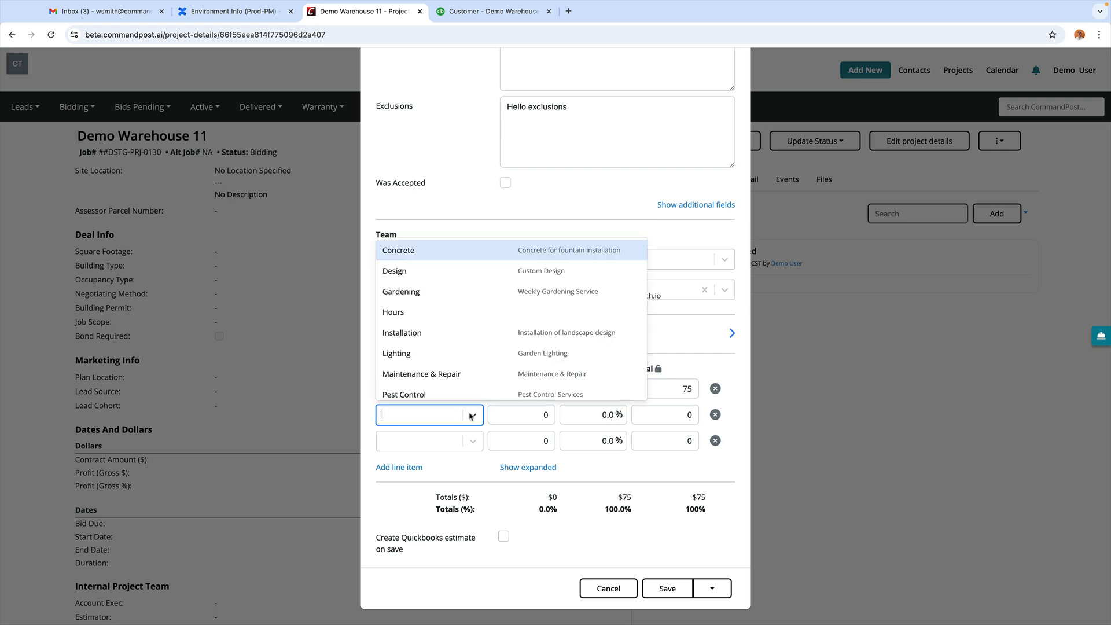
pyautogui.click(394, 250)
pyautogui.click(471, 441)
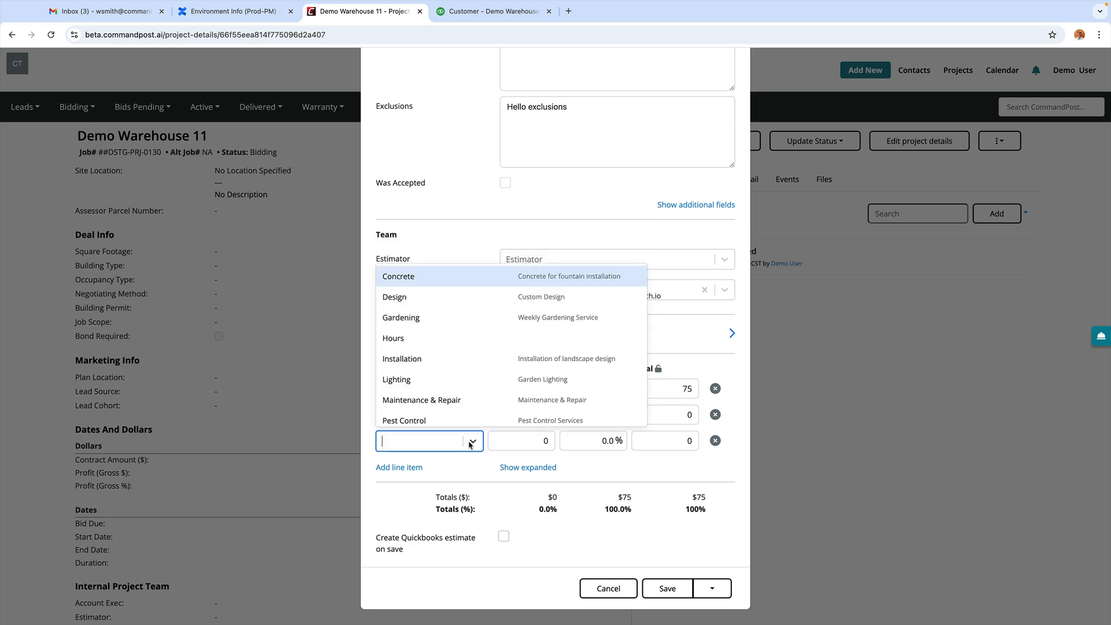
pyautogui.click(399, 317)
# Step: Enter line-item costs of 500 for Design, 3,000 for Concrete and 1,000 for Gardening
pyautogui.click(519, 386)
pyautogui.doubleClick(519, 385)
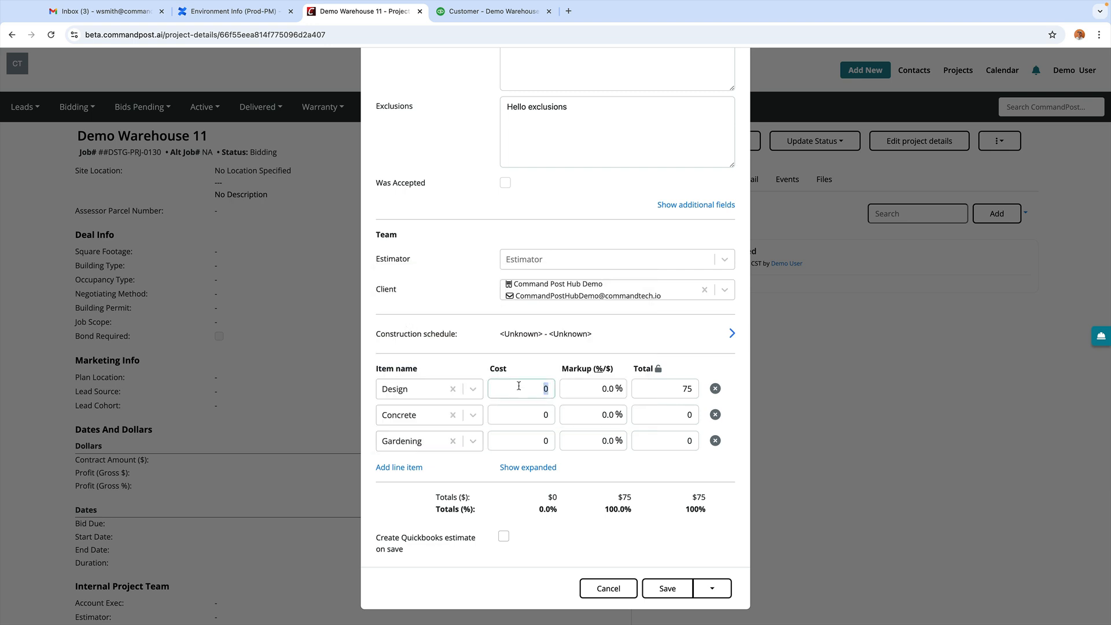
pyautogui.write('500')
pyautogui.press('Tab')
pyautogui.press('Tab')
pyautogui.press('Tab')
pyautogui.press('Tab')
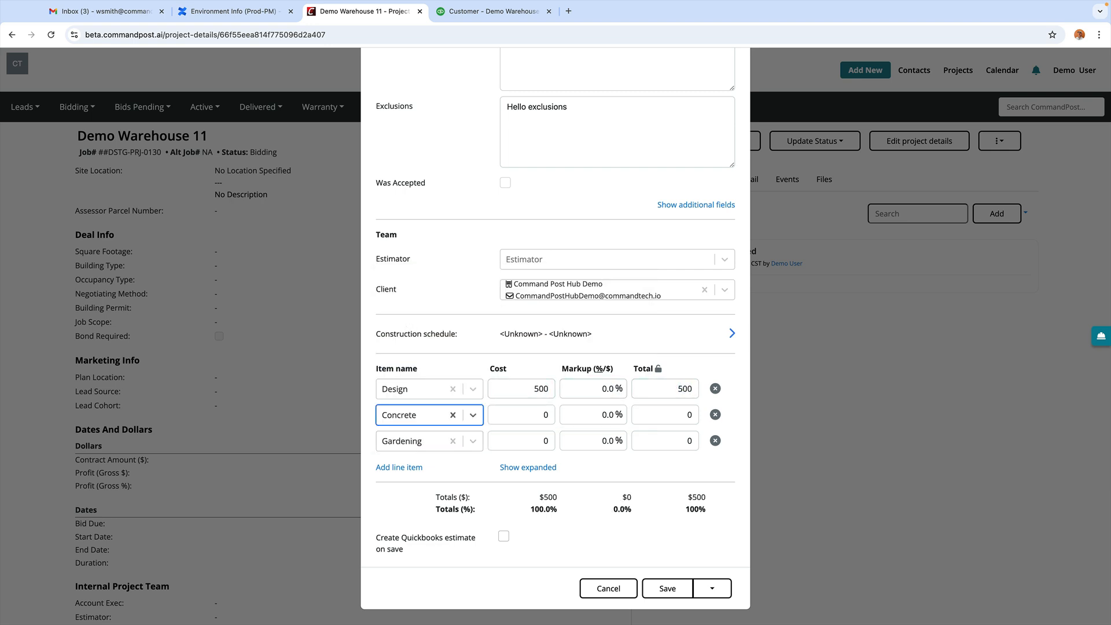
pyautogui.write('3,000')
pyautogui.press('Tab')
pyautogui.press('Tab')
pyautogui.press('Tab')
pyautogui.press('Tab')
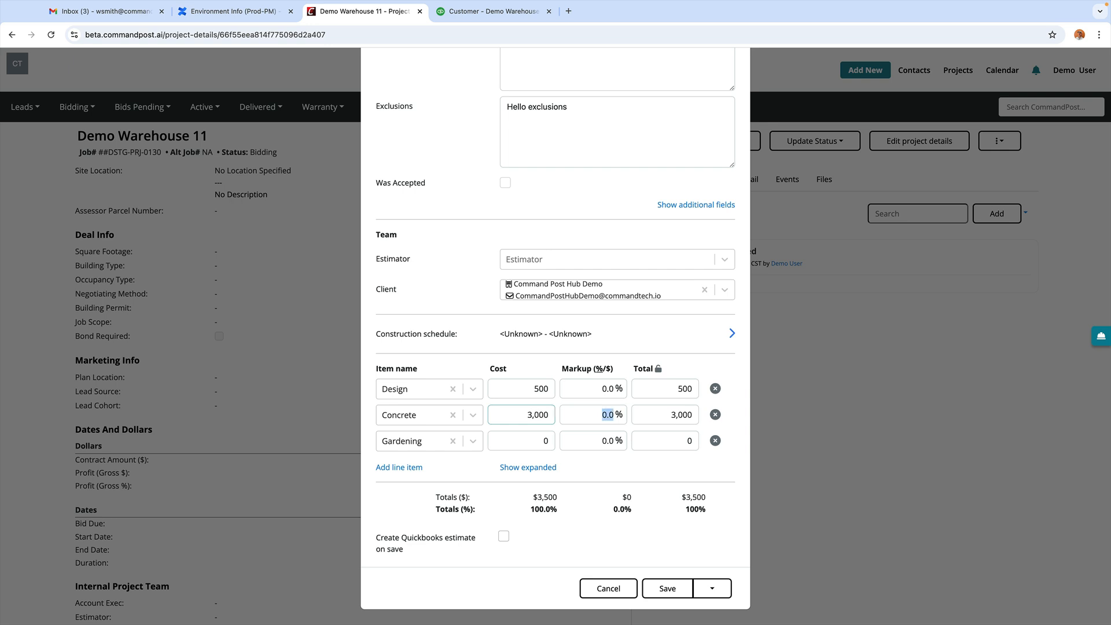
pyautogui.write('1000')
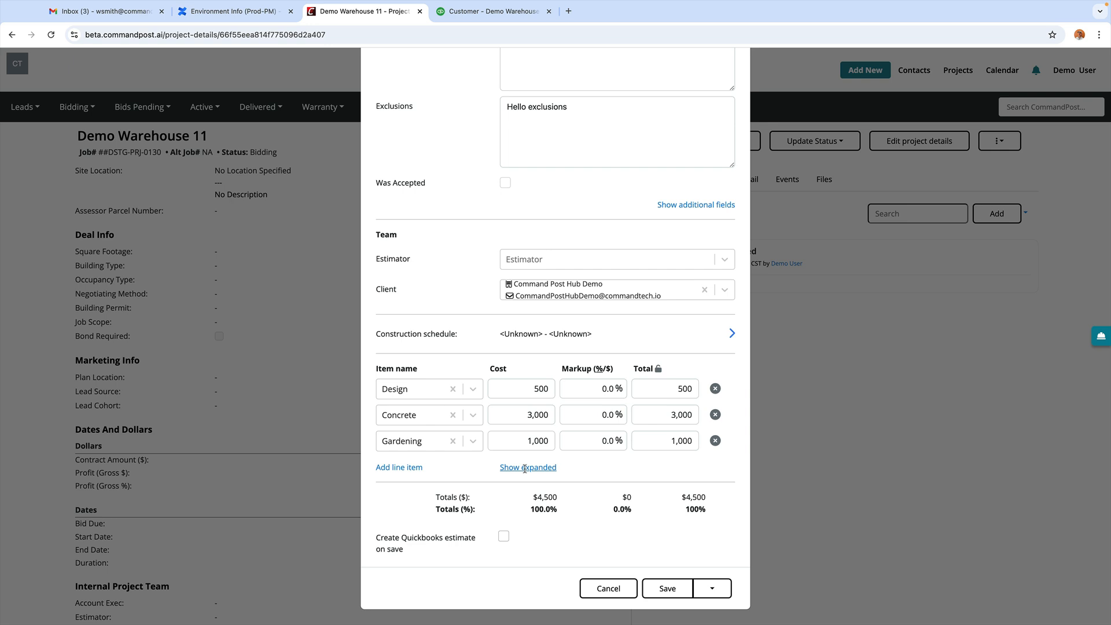
# Step: Mark the Concrete line as not taxable in the expanded line-item view
pyautogui.click(525, 468)
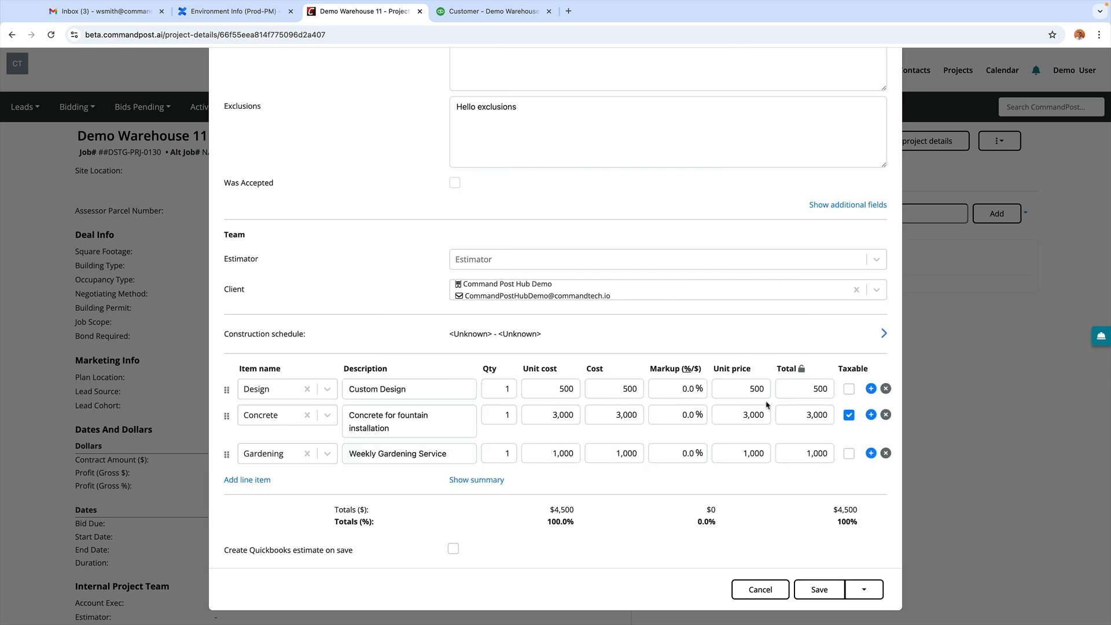
pyautogui.click(849, 417)
pyautogui.click(486, 480)
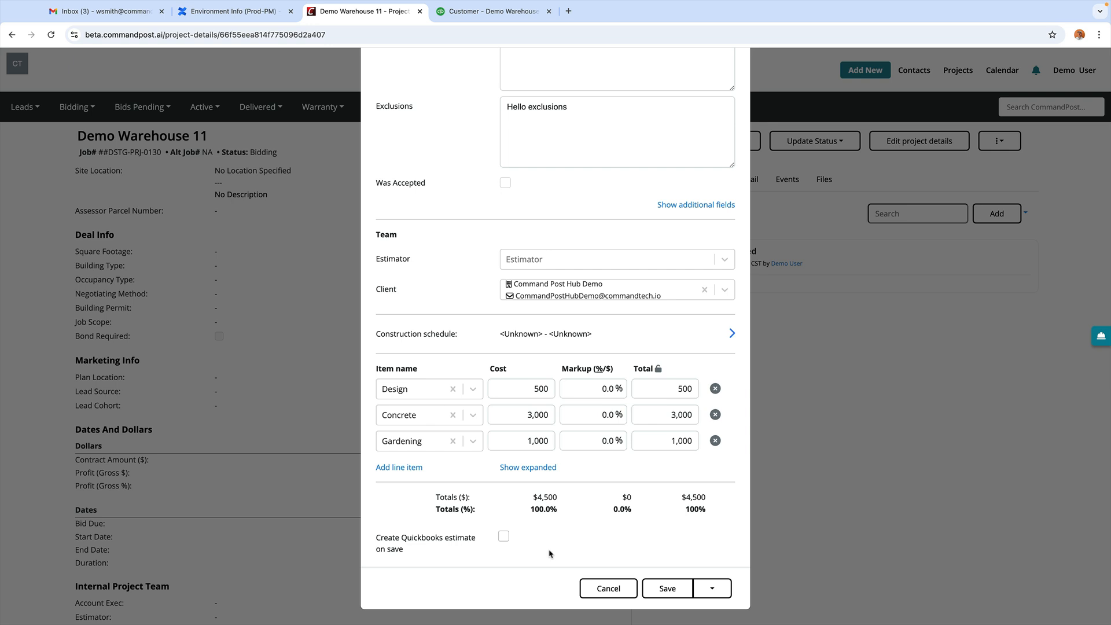
pyautogui.click(711, 588)
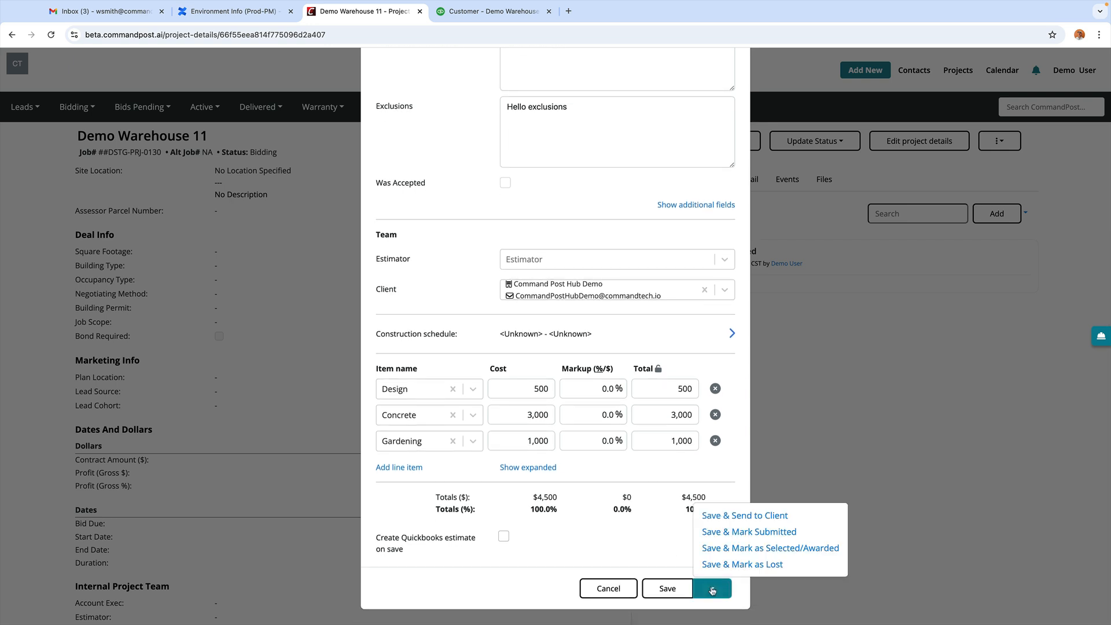
# Step: Save and send the bid, creating a draft email with Estimate_Demo_Warehouse_11_DSTG-PRJ-0130-1.pdf attached
pyautogui.click(732, 515)
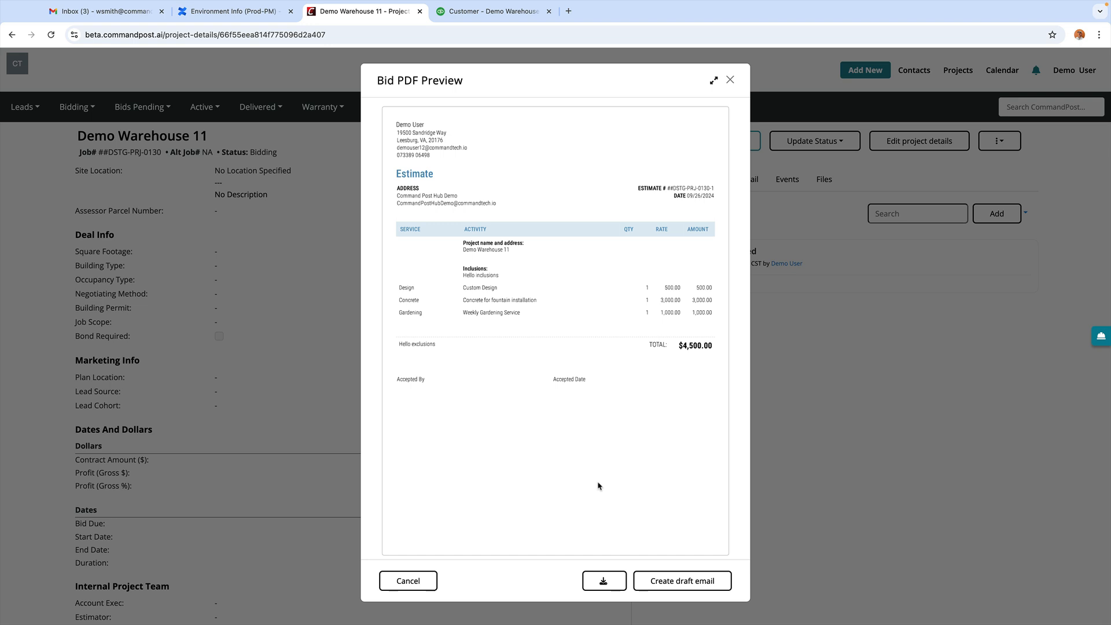
pyautogui.click(680, 581)
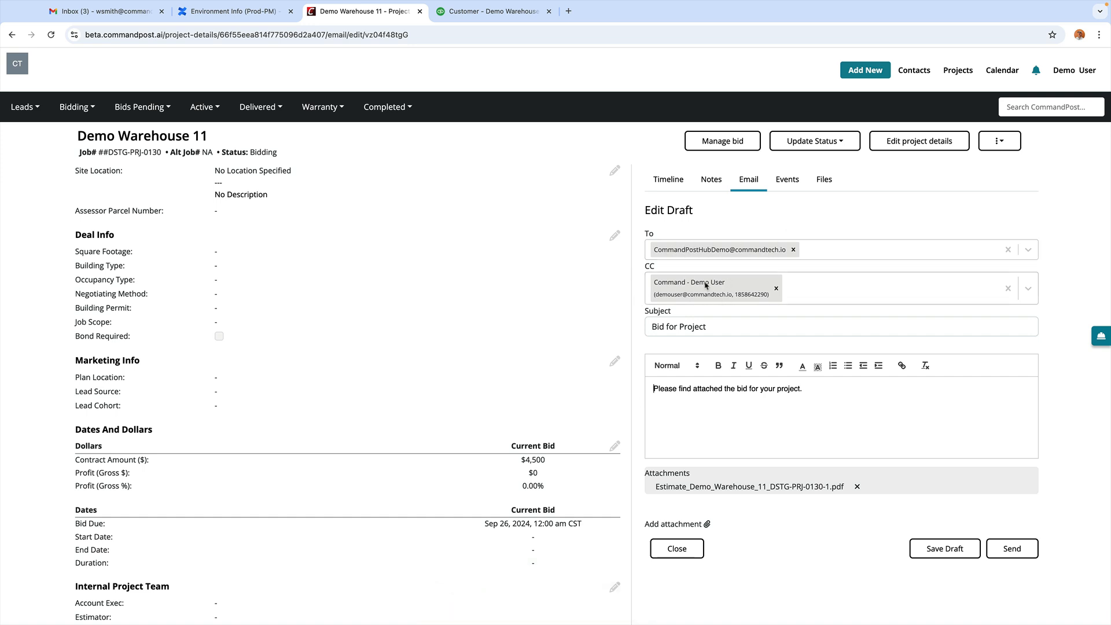
# Step: Replace the demo user CC recipient with a different internal email address
pyautogui.click(775, 289)
pyautogui.click(675, 283)
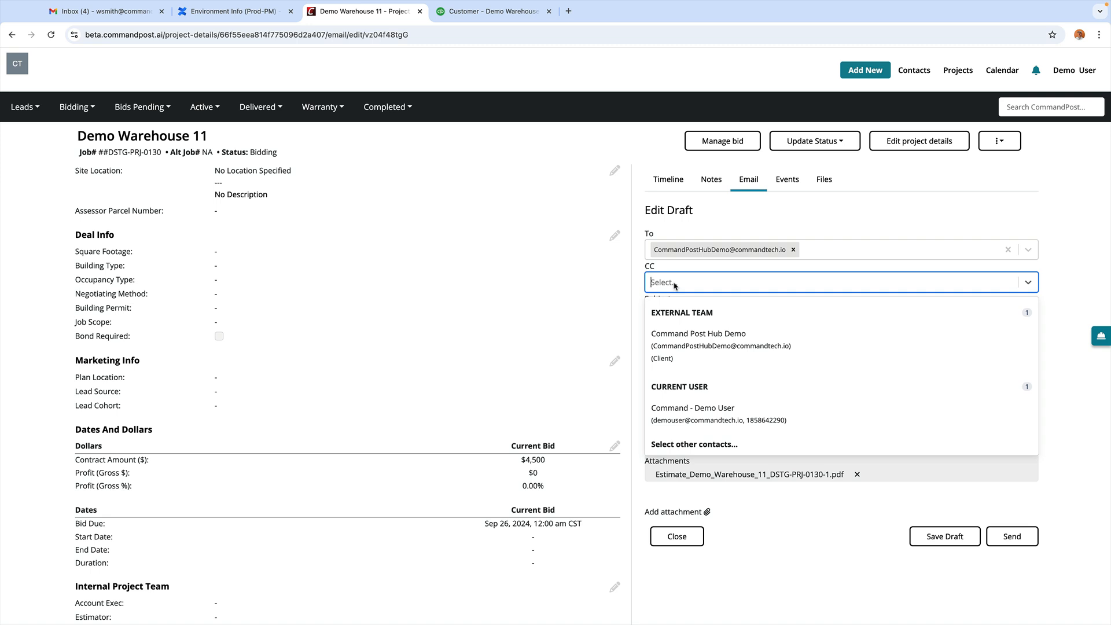
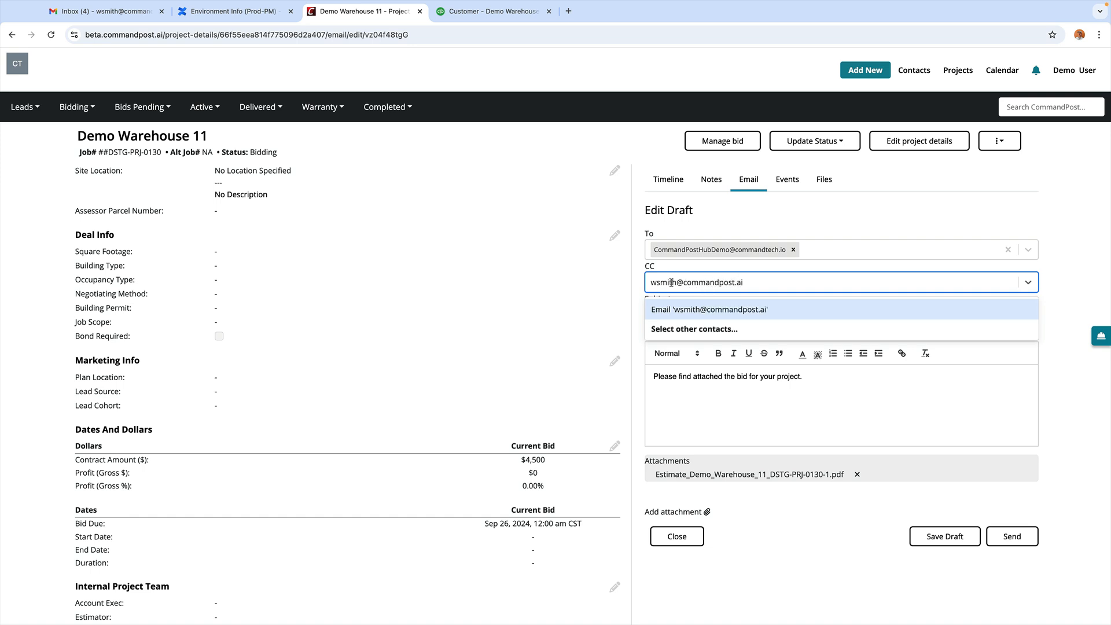
pyautogui.press('Return')
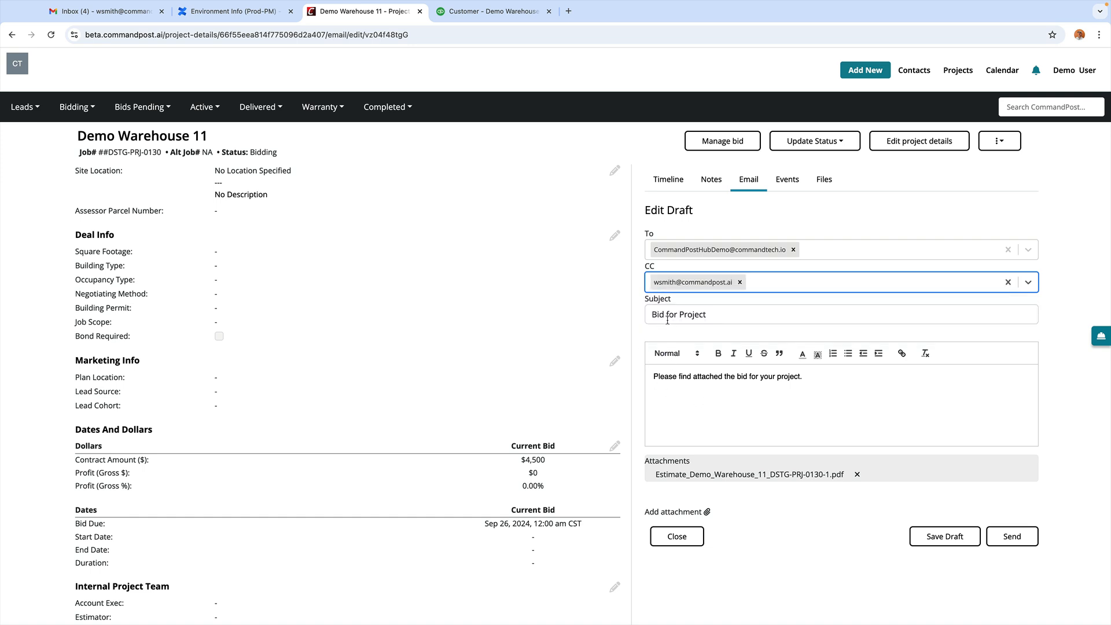
# Step: Review the Bid for Project subject and body, then send the email
pyautogui.tripleClick(667, 317)
pyautogui.doubleClick(668, 377)
pyautogui.click(641, 404)
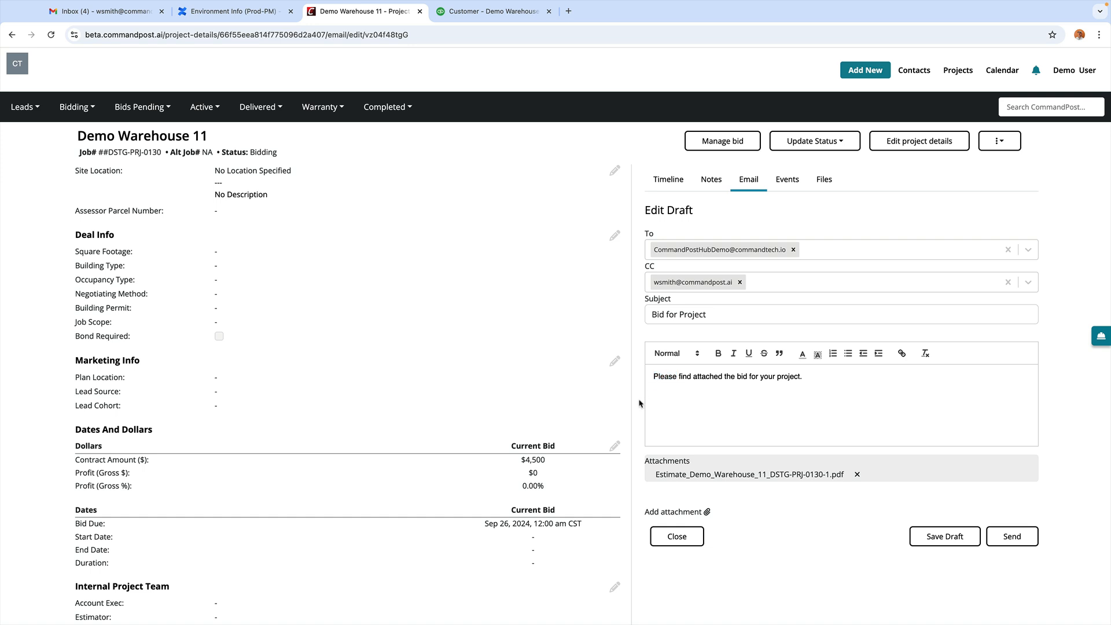
pyautogui.scroll(-1, 639, 404)
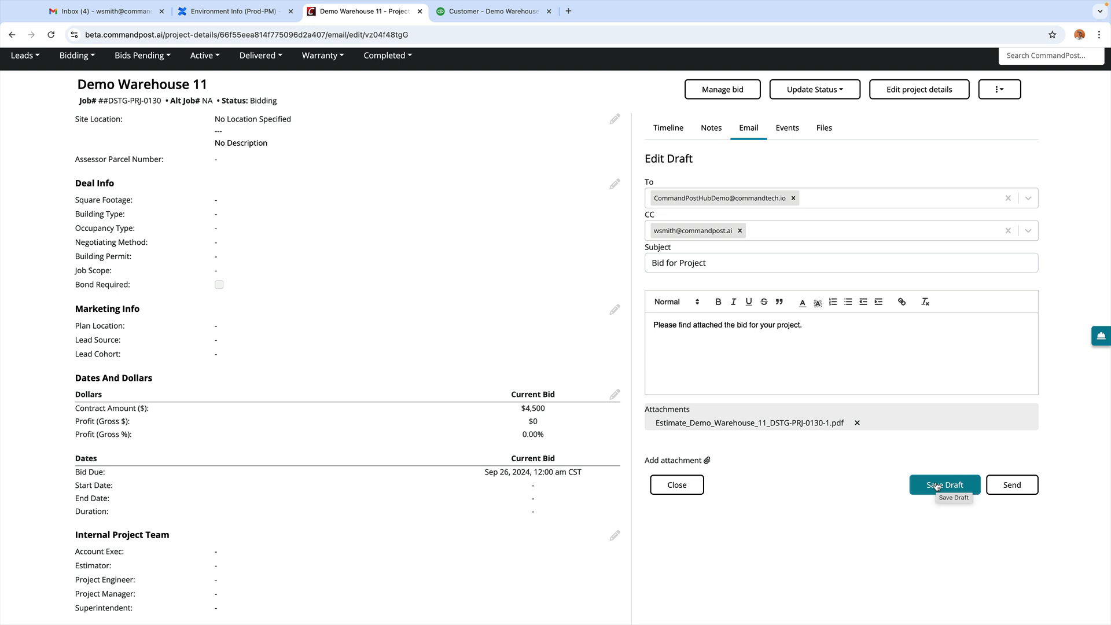
pyautogui.click(1008, 490)
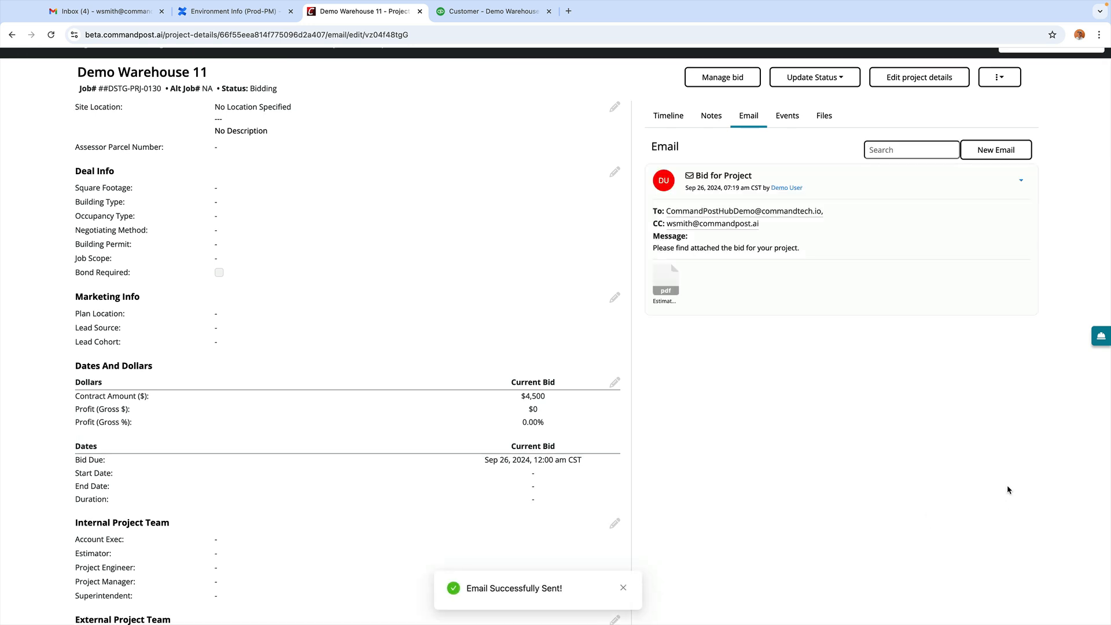
# Step: Preview and close the sent estimate PDF, then go to the QuickBooks customer page
pyautogui.scroll(2, 638, 365)
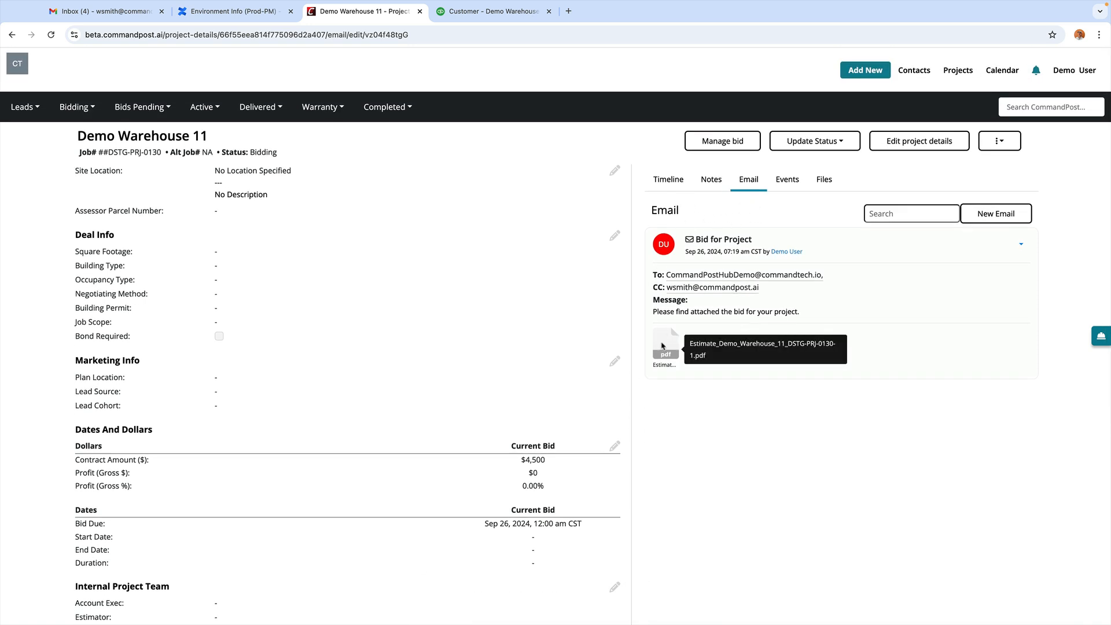
pyautogui.click(663, 346)
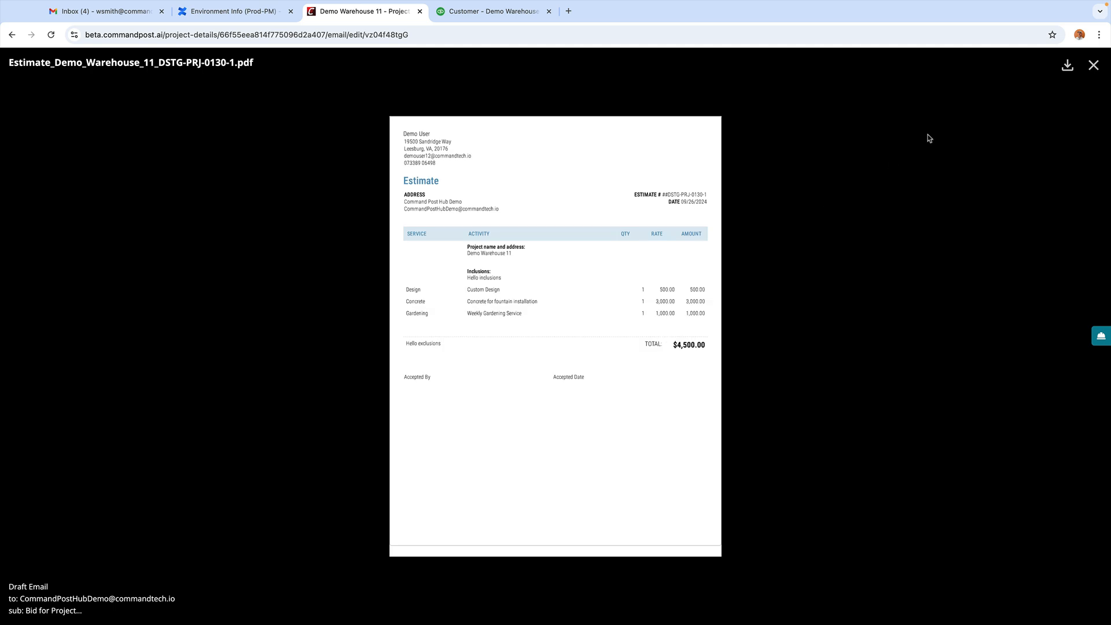
pyautogui.click(1093, 65)
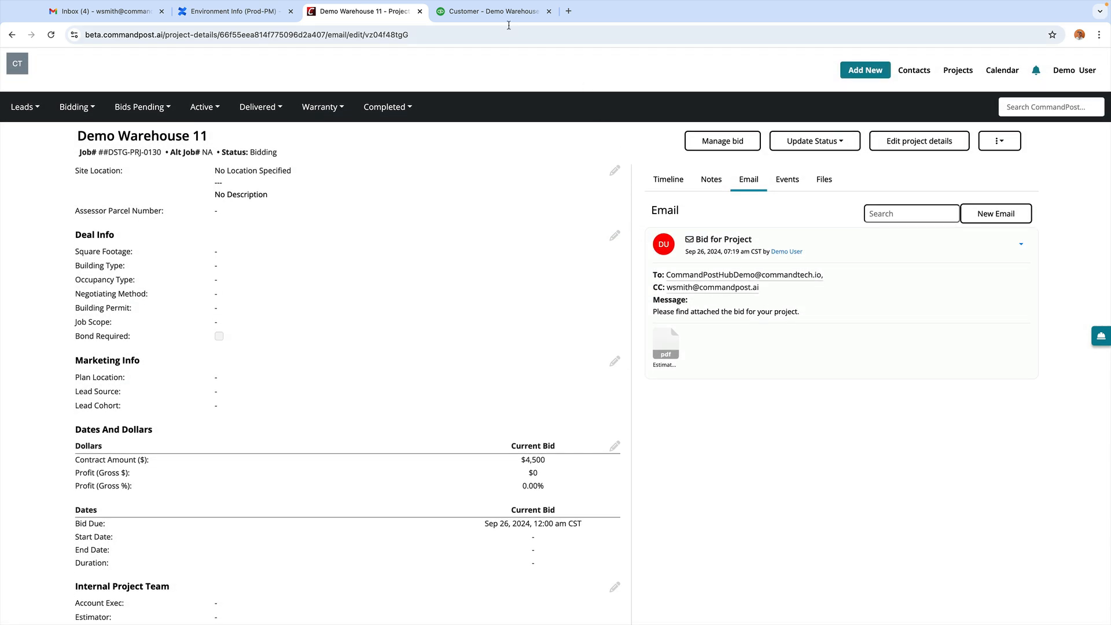
pyautogui.click(489, 13)
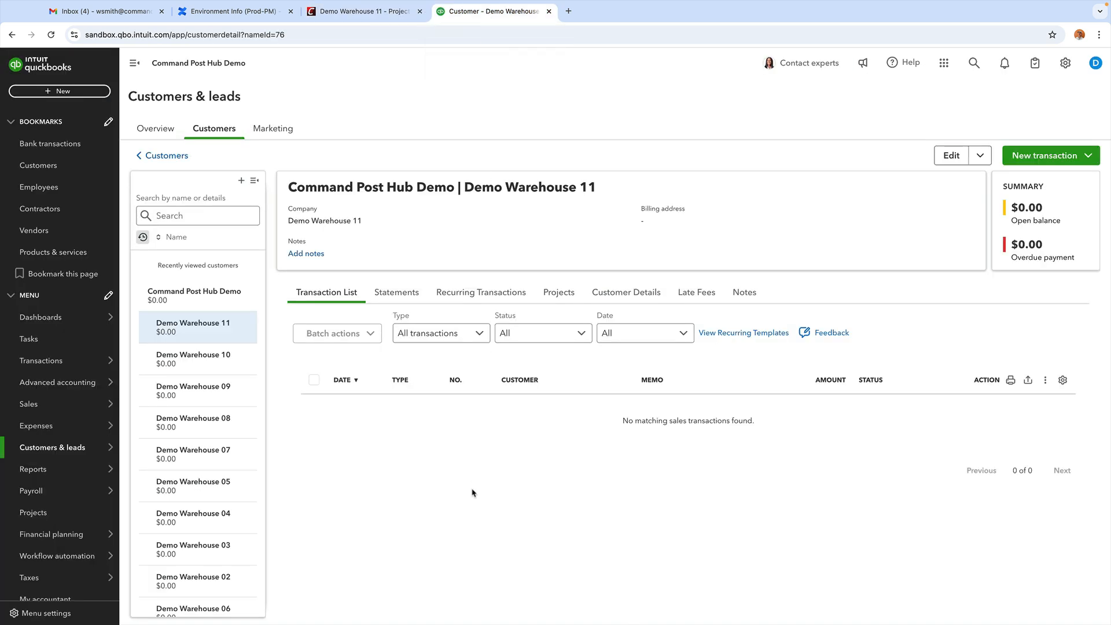
# Step: Reload Demo Warehouse 11's QuickBooks page, still showing no transactions, and return to the CommandPost project
pyautogui.press('super+r')
pyautogui.click(371, 14)
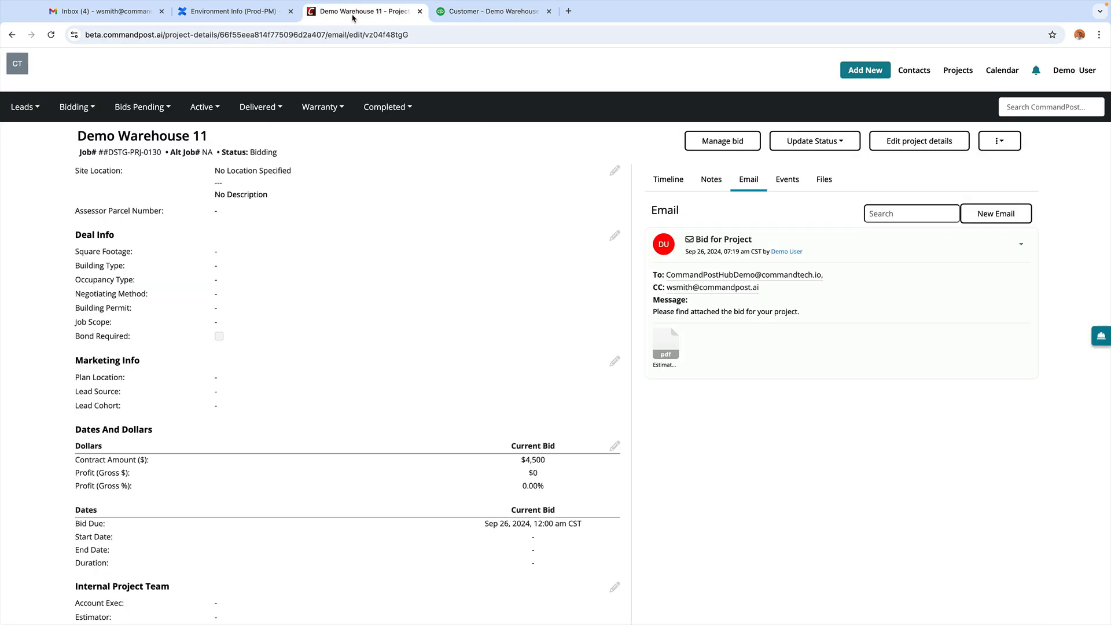
# Step: Mark the bid as accepted and enter the acceptor in Accepted By
pyautogui.scroll(-1, 638, 354)
pyautogui.click(711, 143)
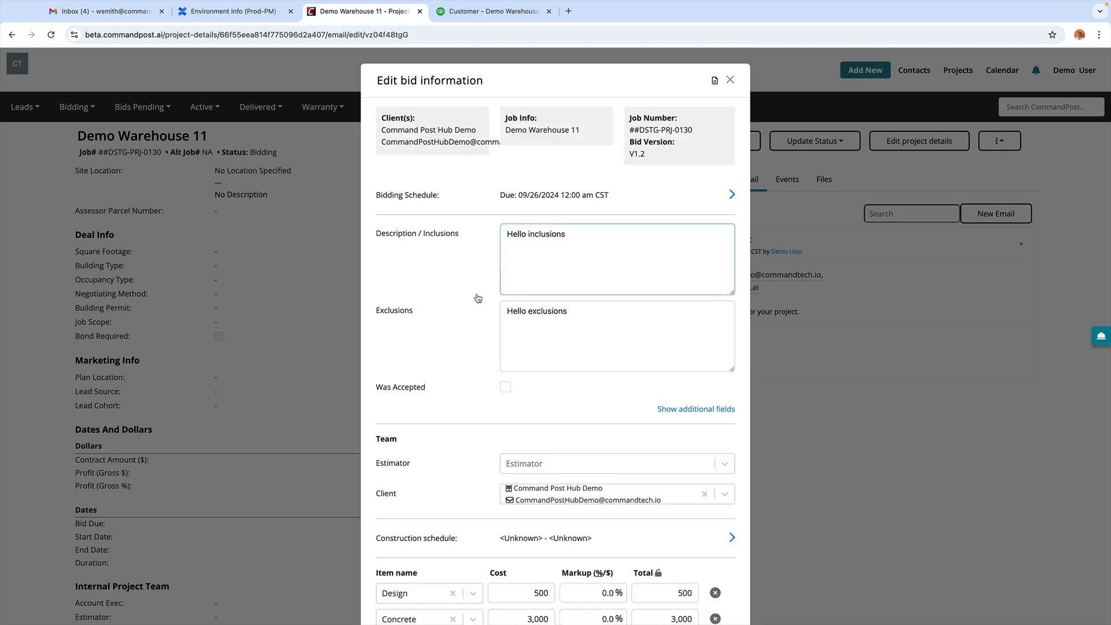
pyautogui.scroll(-3, 479, 311)
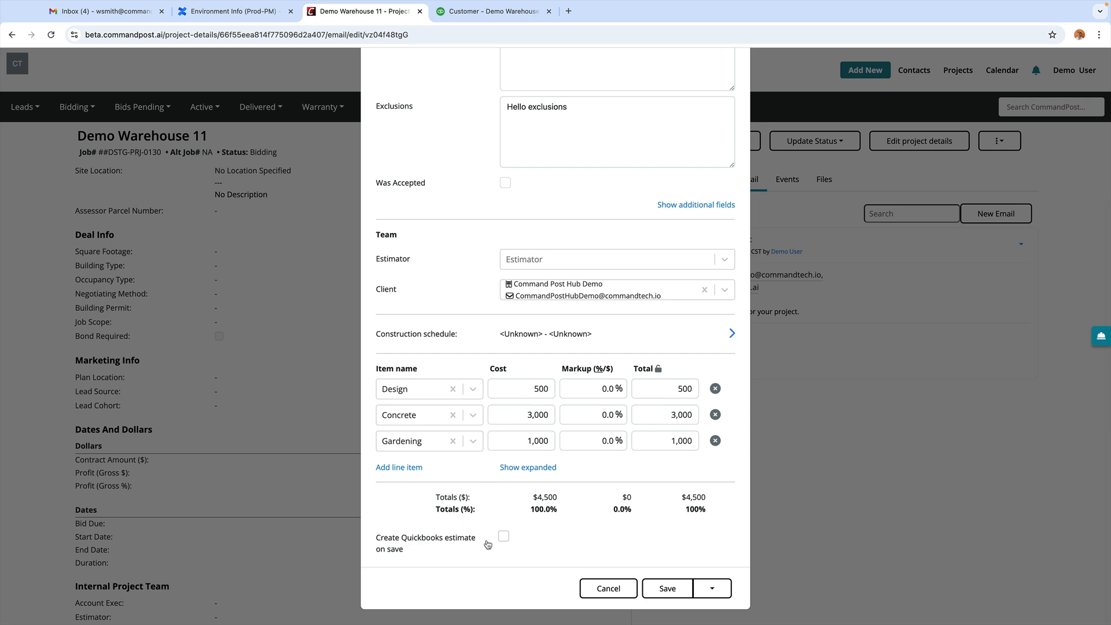
pyautogui.click(505, 183)
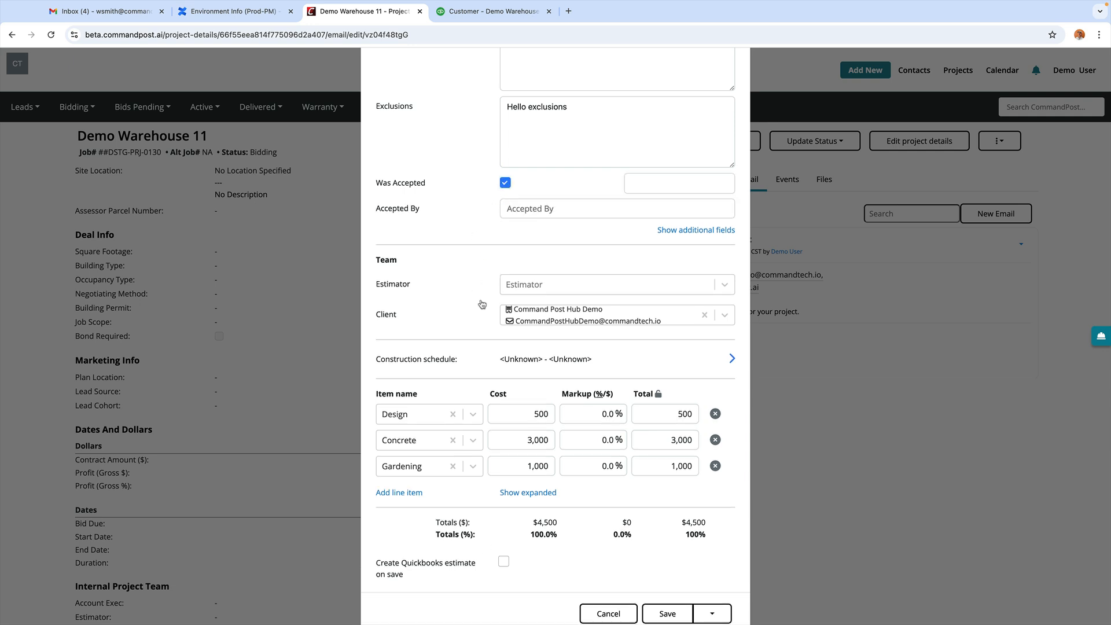
pyautogui.click(509, 208)
pyautogui.write('WES')
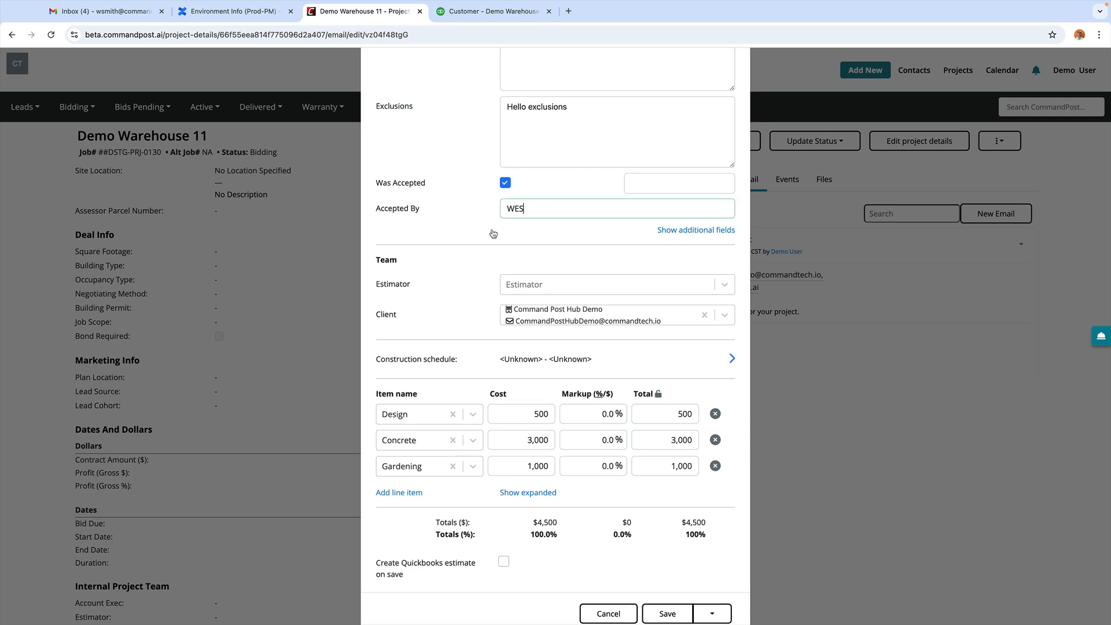
pyautogui.click(479, 249)
# Step: Set the acceptance date to 09/26/2024, enable the QuickBooks estimate option, and save
pyautogui.click(639, 179)
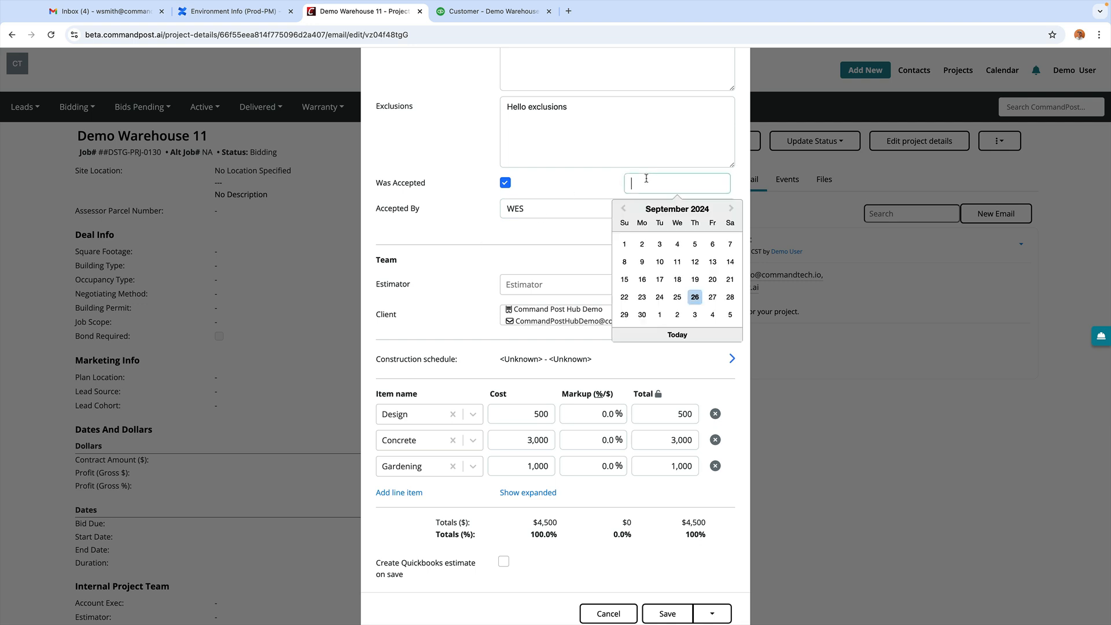
pyautogui.click(692, 296)
pyautogui.scroll(-1, 492, 275)
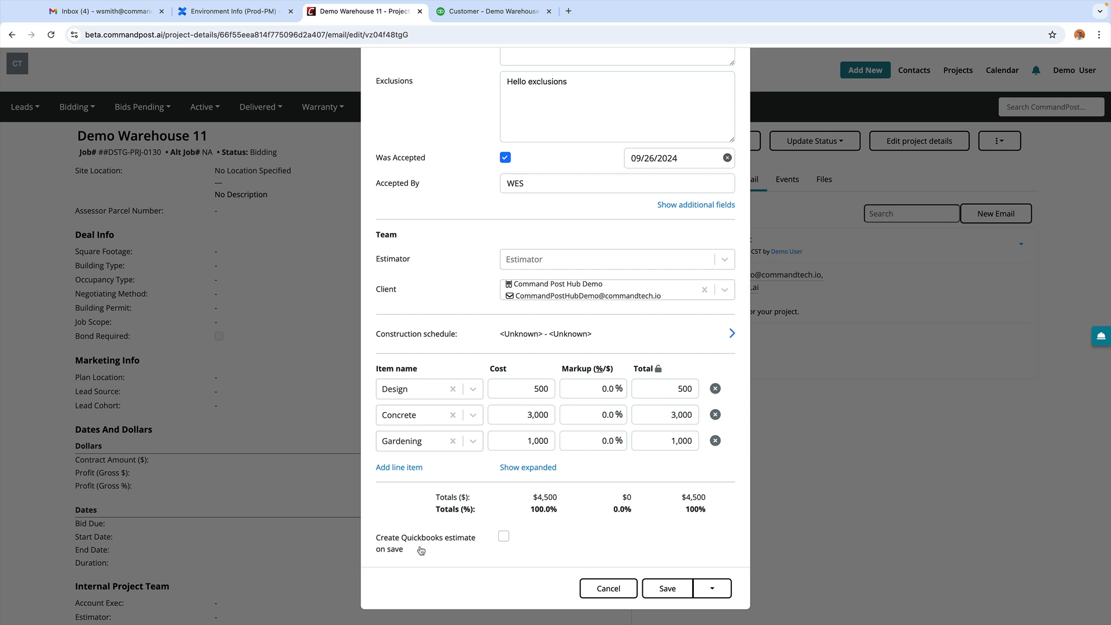
pyautogui.click(503, 537)
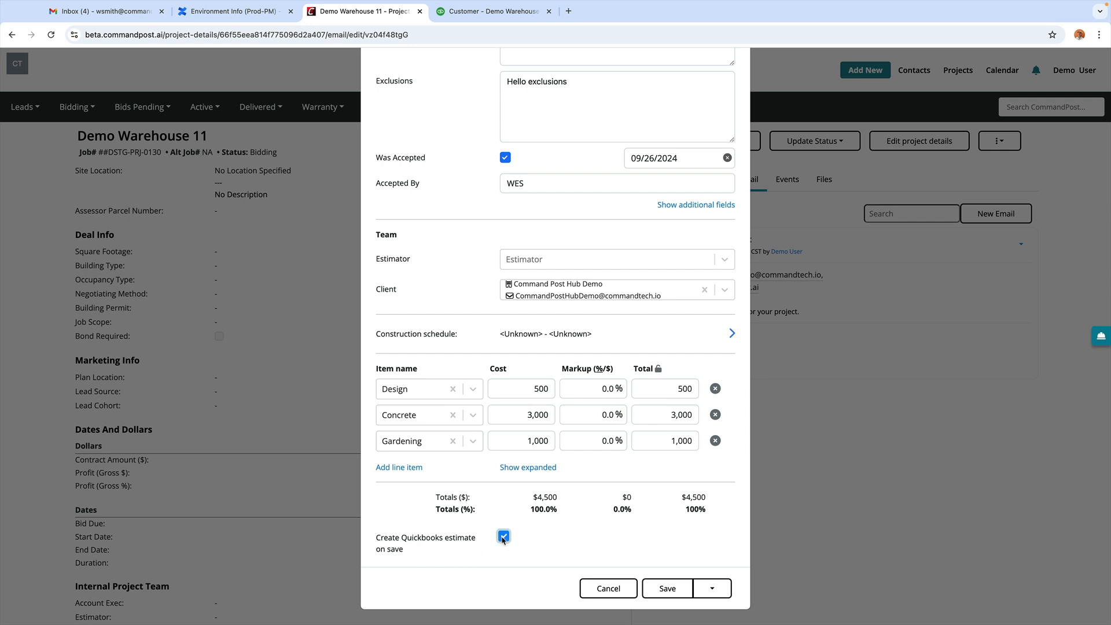
pyautogui.click(671, 587)
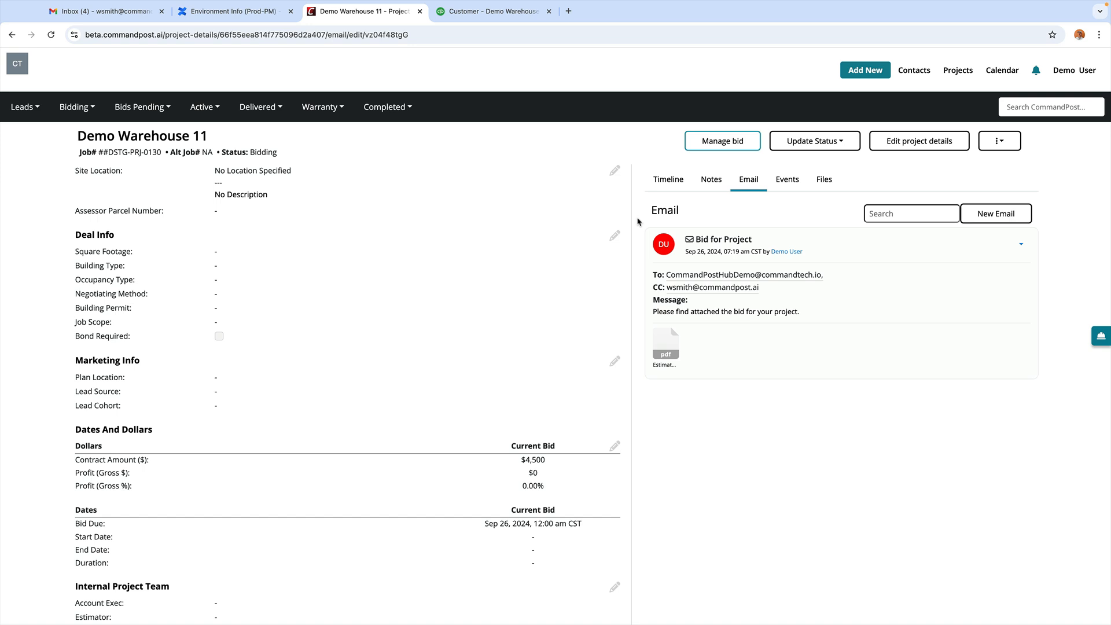
pyautogui.click(485, 14)
pyautogui.press('super+r')
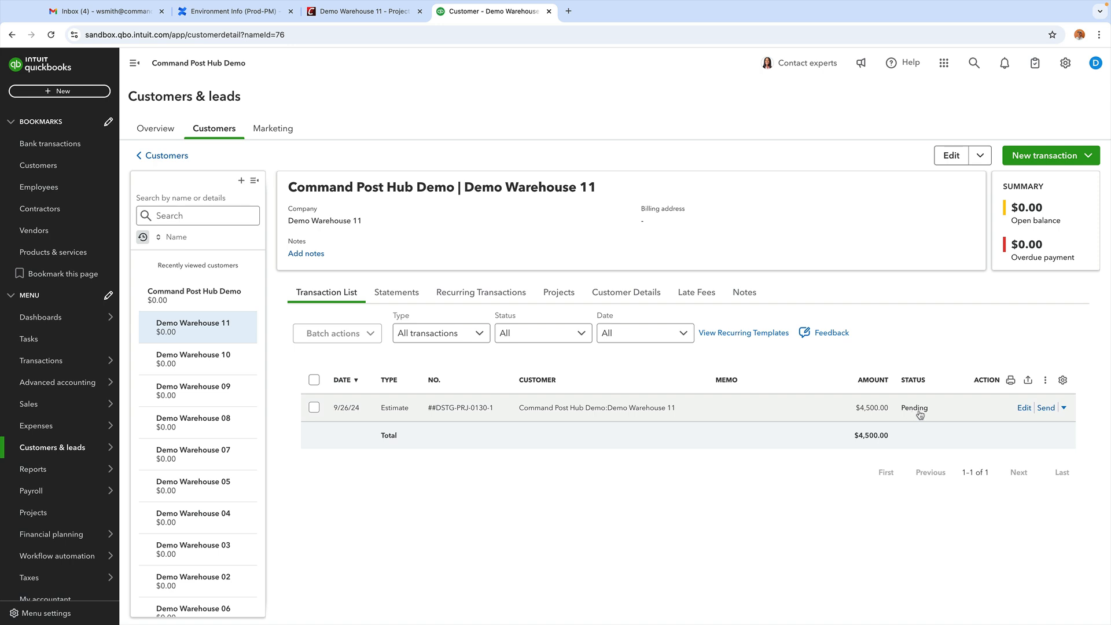
pyautogui.click(364, 12)
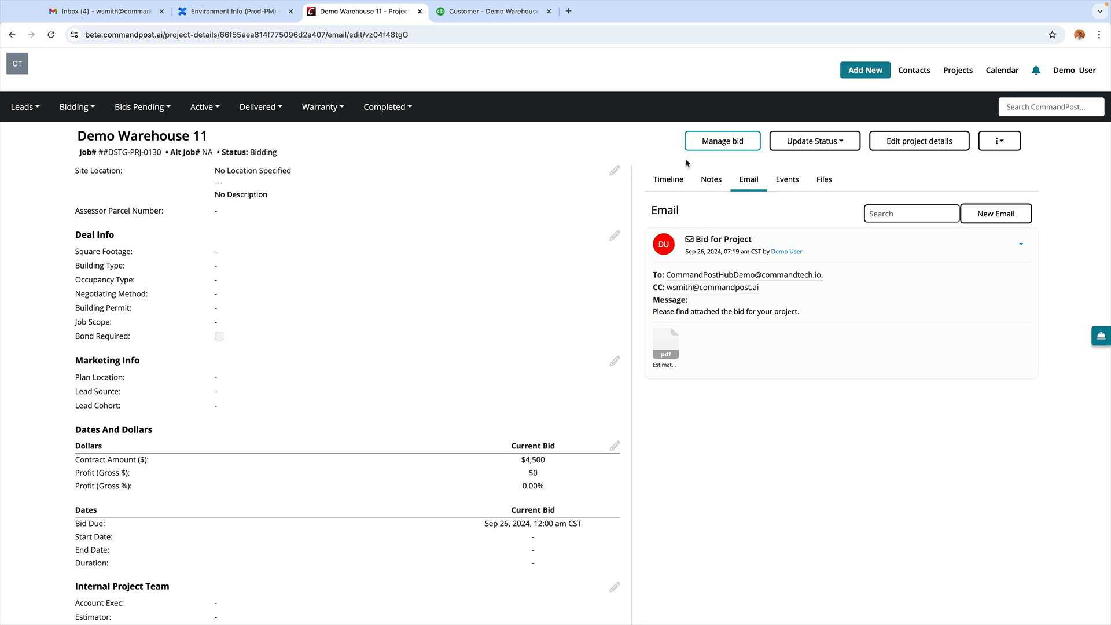
# Step: Mark Demo Warehouse 11 as Selected/Awarded with approval and NTP received dates of 09/26/2024
pyautogui.click(841, 143)
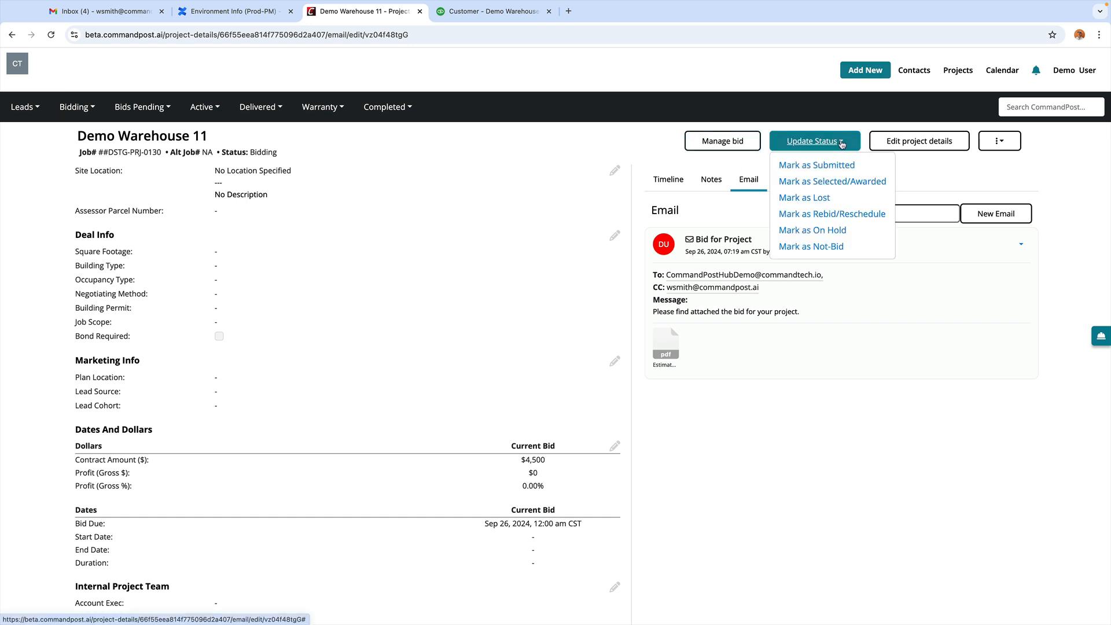
pyautogui.click(814, 181)
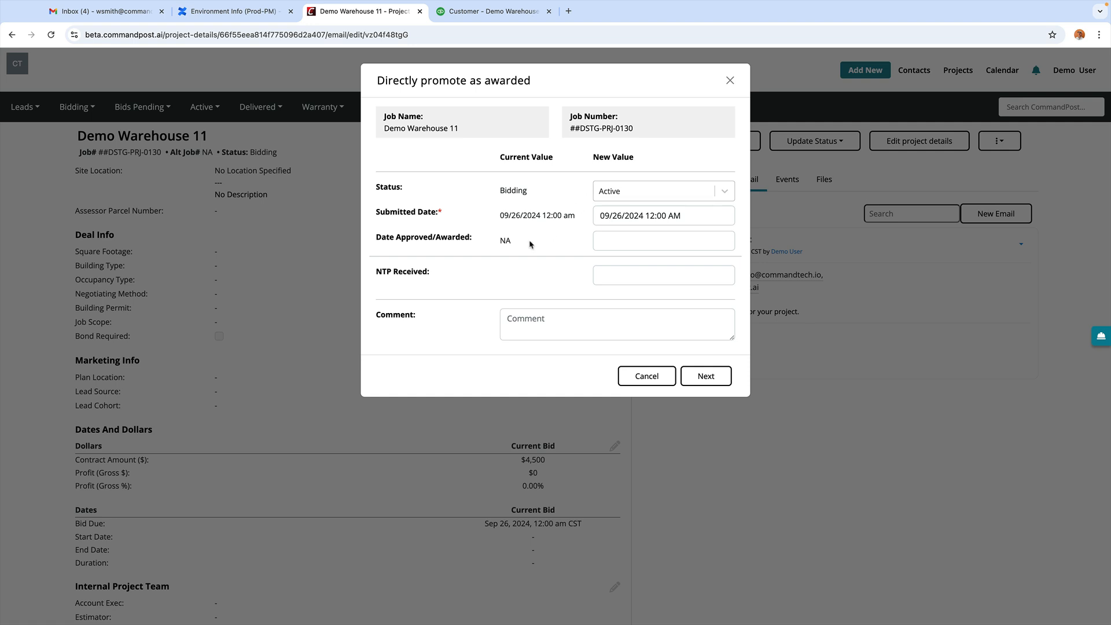
pyautogui.click(602, 238)
pyautogui.click(681, 369)
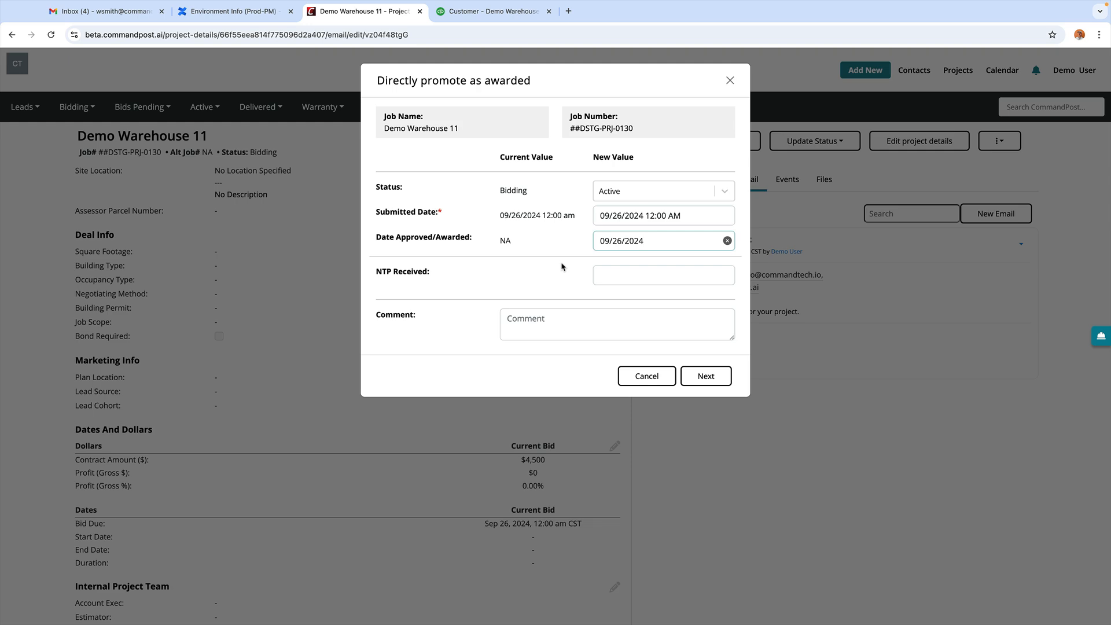
pyautogui.click(618, 274)
pyautogui.click(682, 405)
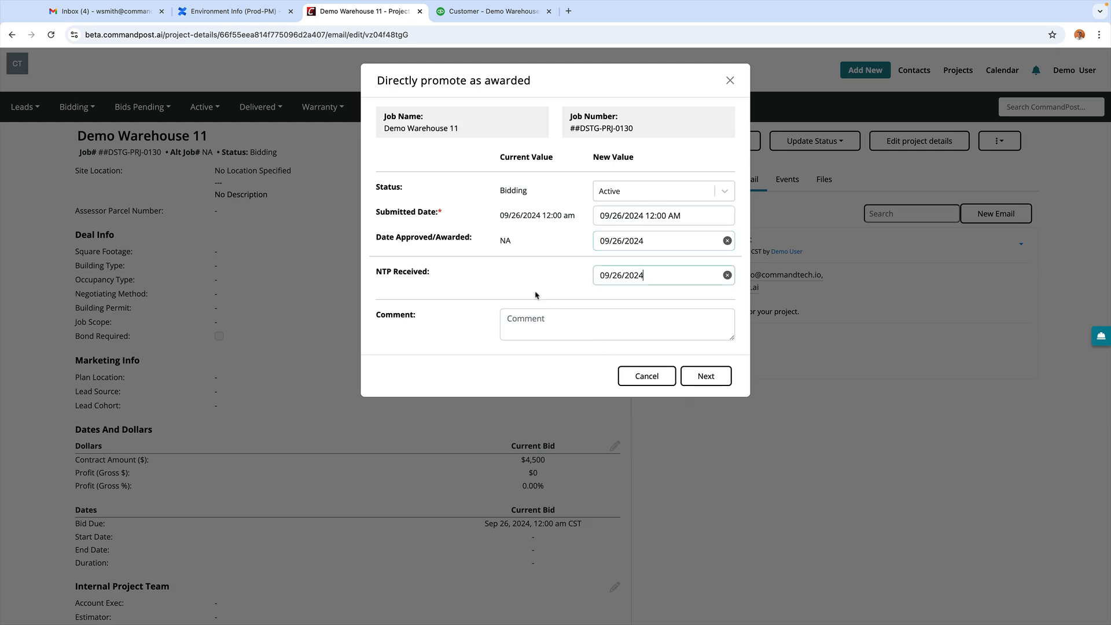
pyautogui.click(706, 375)
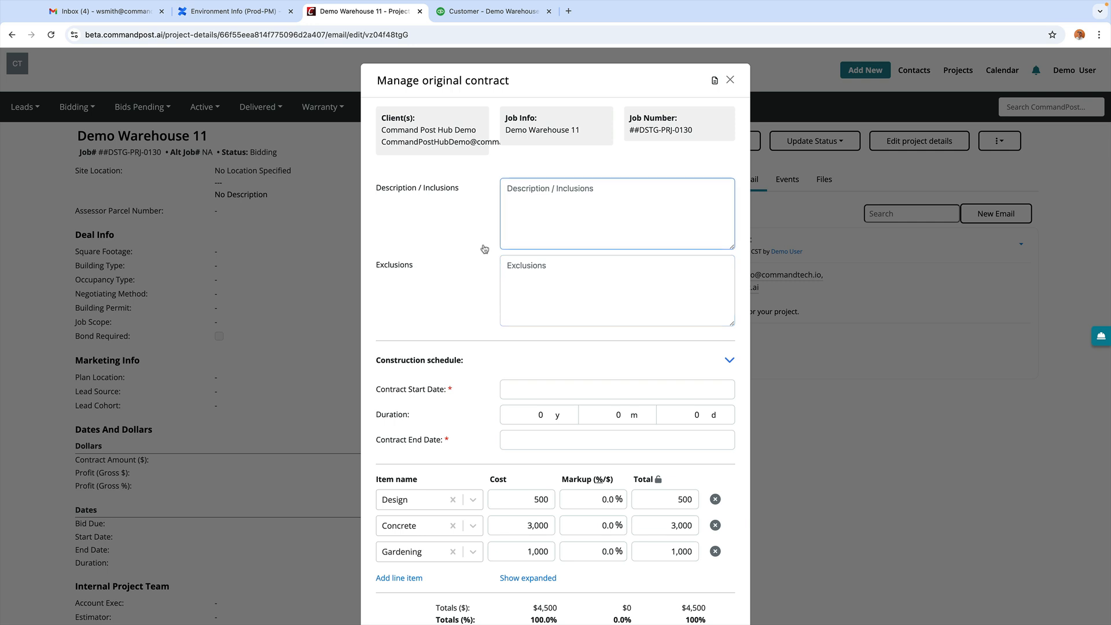
# Step: Run the original contract from 09/26/2024 to 10/03/2024 and save it with a QuickBooks estimate
pyautogui.scroll(-2, 485, 249)
pyautogui.scroll(-1, 486, 222)
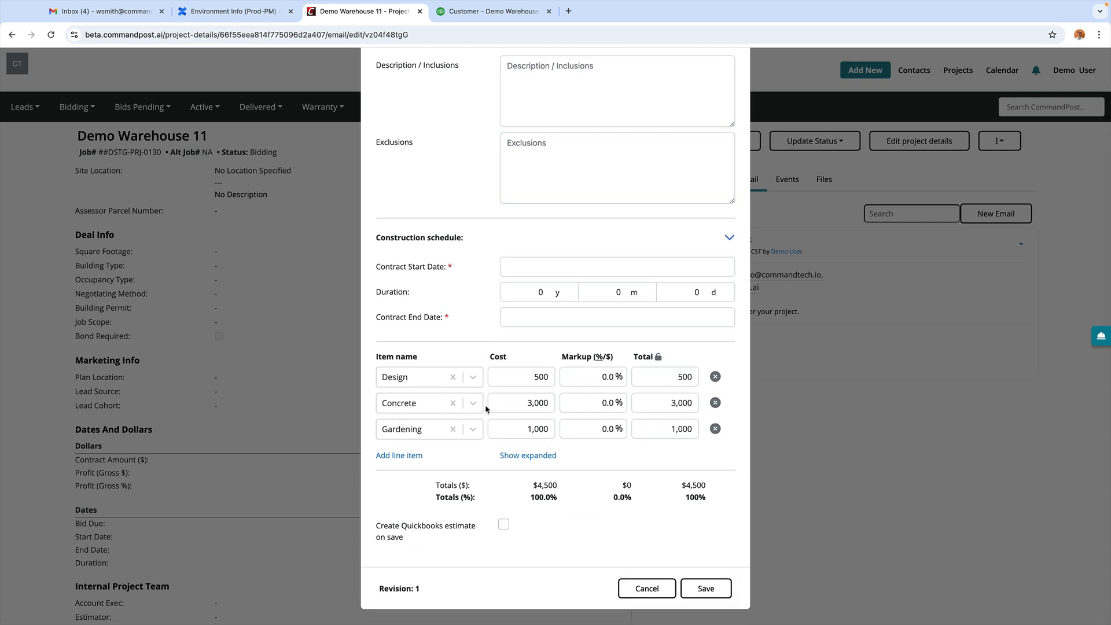
pyautogui.click(509, 266)
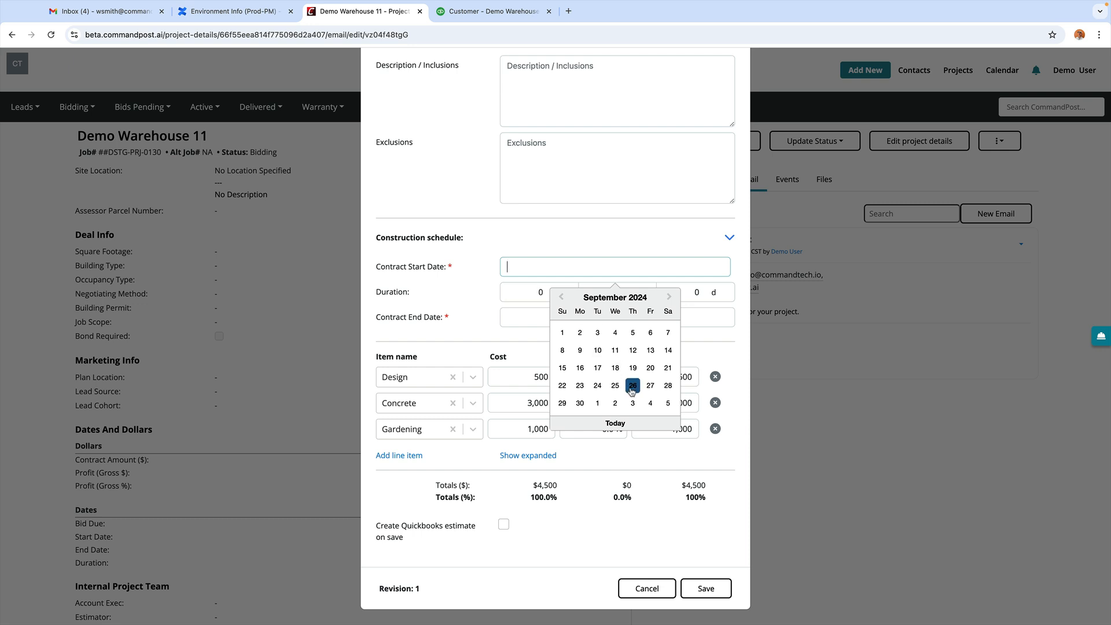
pyautogui.click(632, 387)
pyautogui.click(563, 317)
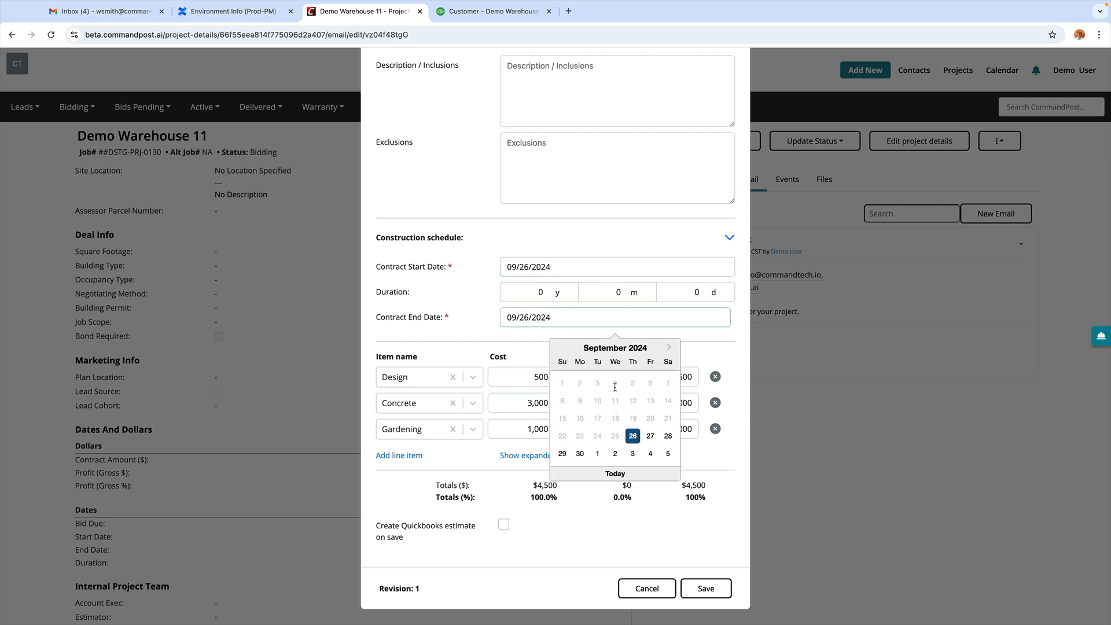
pyautogui.click(632, 453)
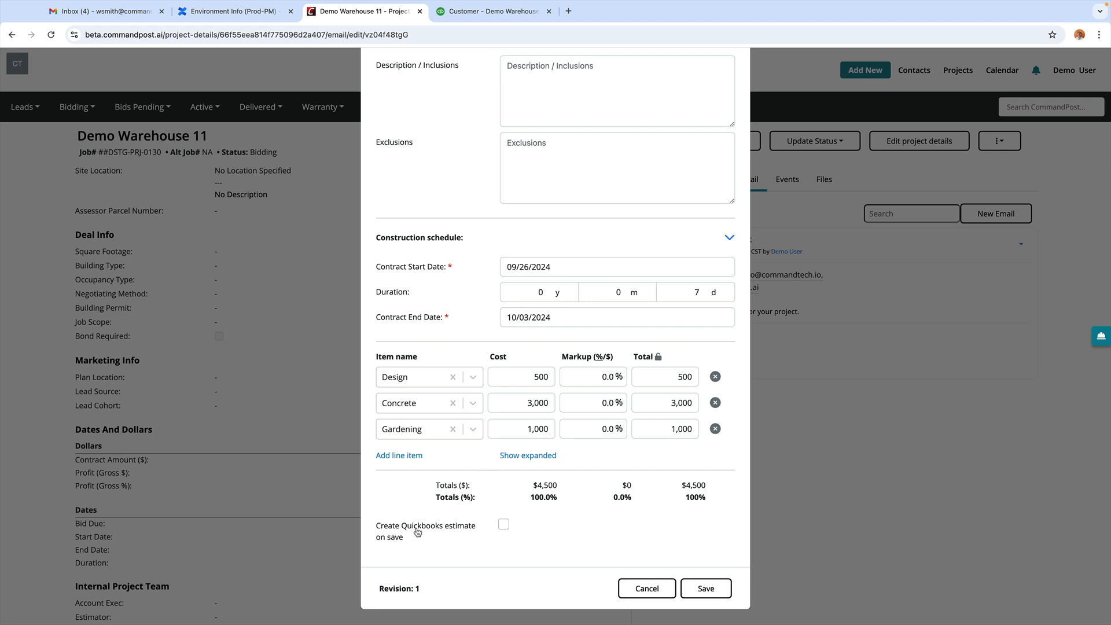
pyautogui.click(503, 525)
pyautogui.click(707, 588)
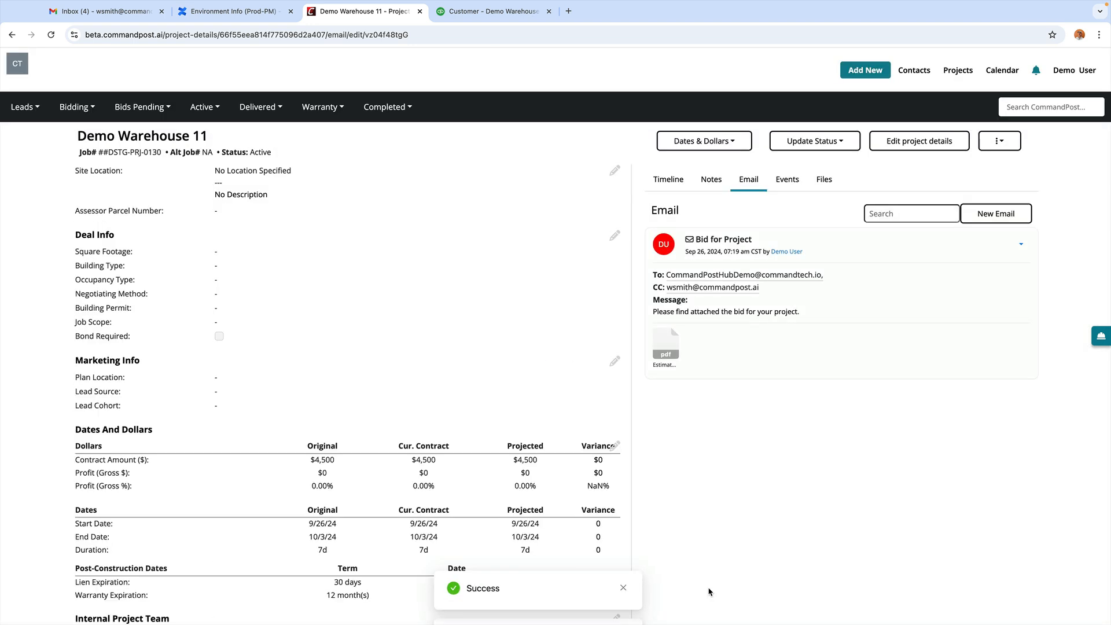
pyautogui.click(489, 14)
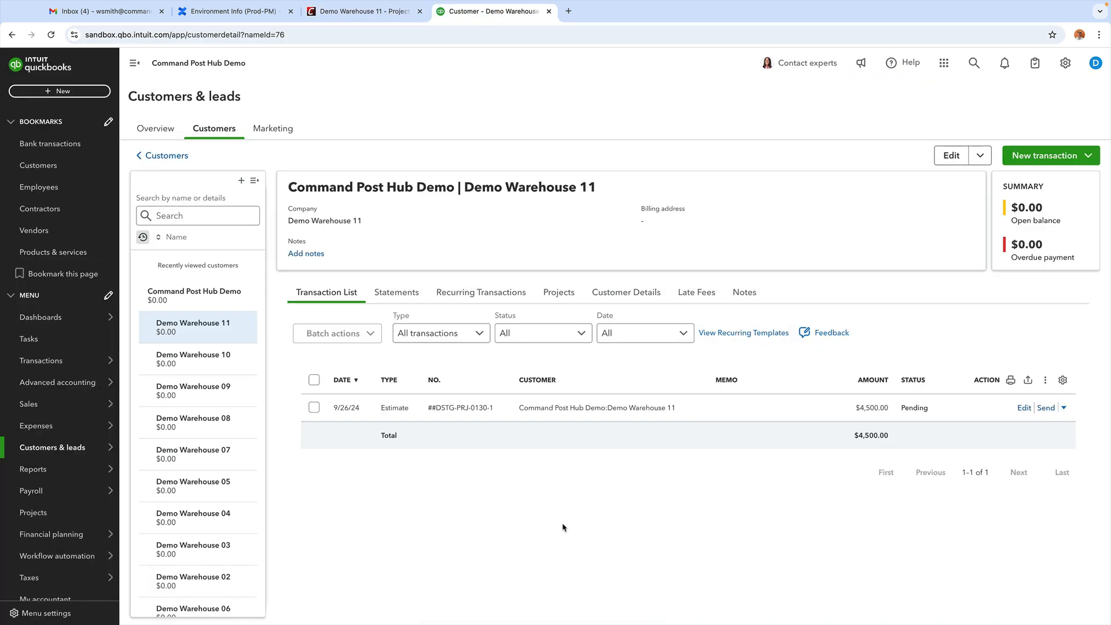
pyautogui.press('super+r')
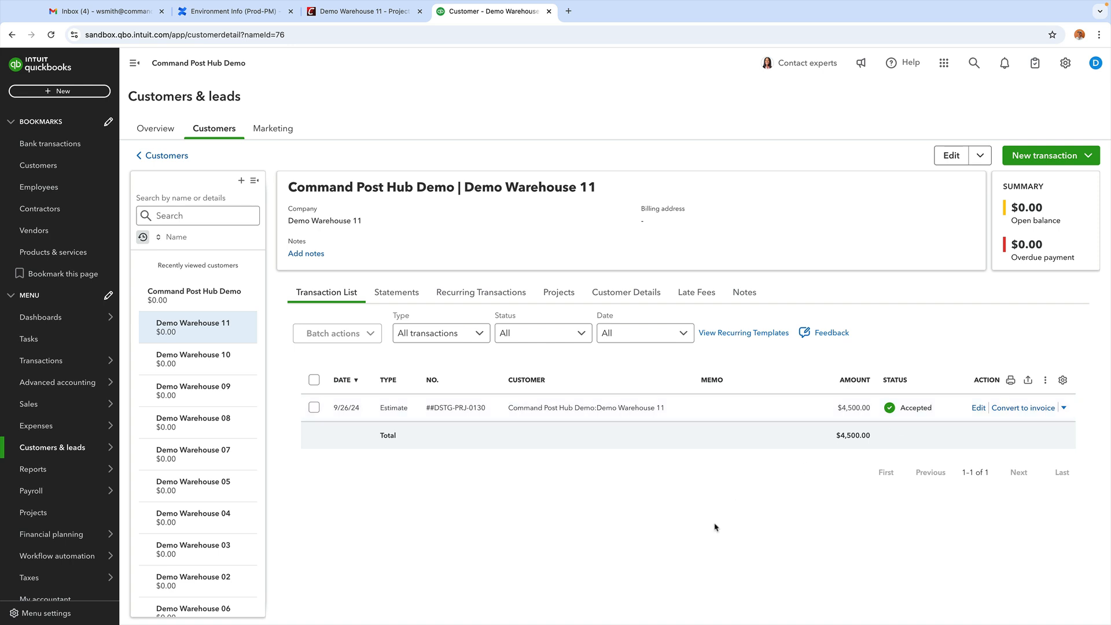
pyautogui.click(365, 12)
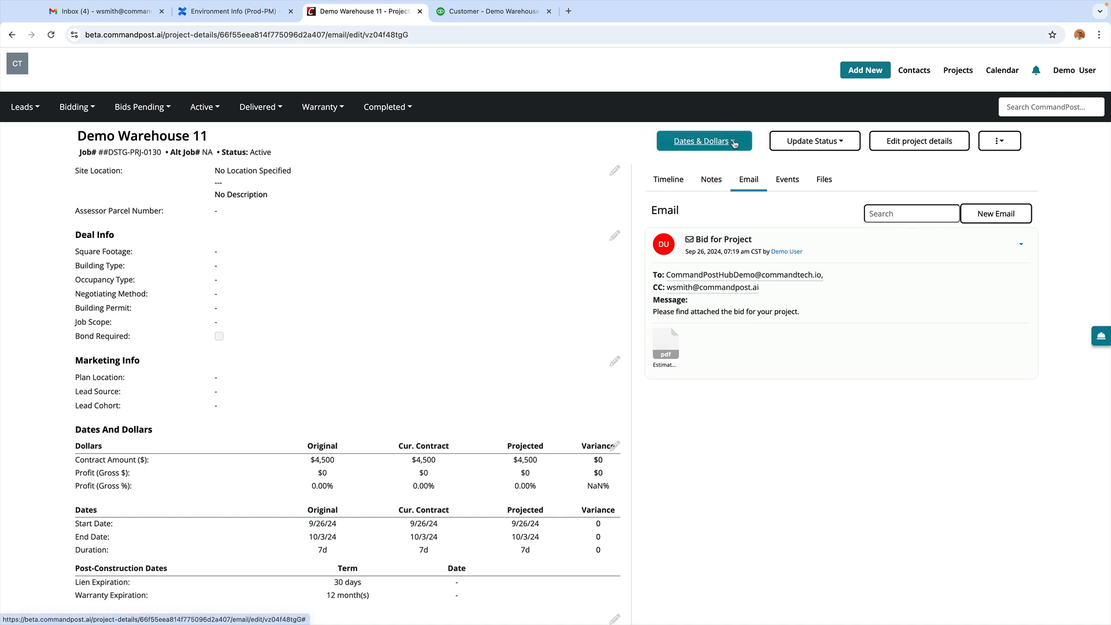
# Step: Open Demo Warehouse 11's change orders and start a new change order
pyautogui.click(717, 144)
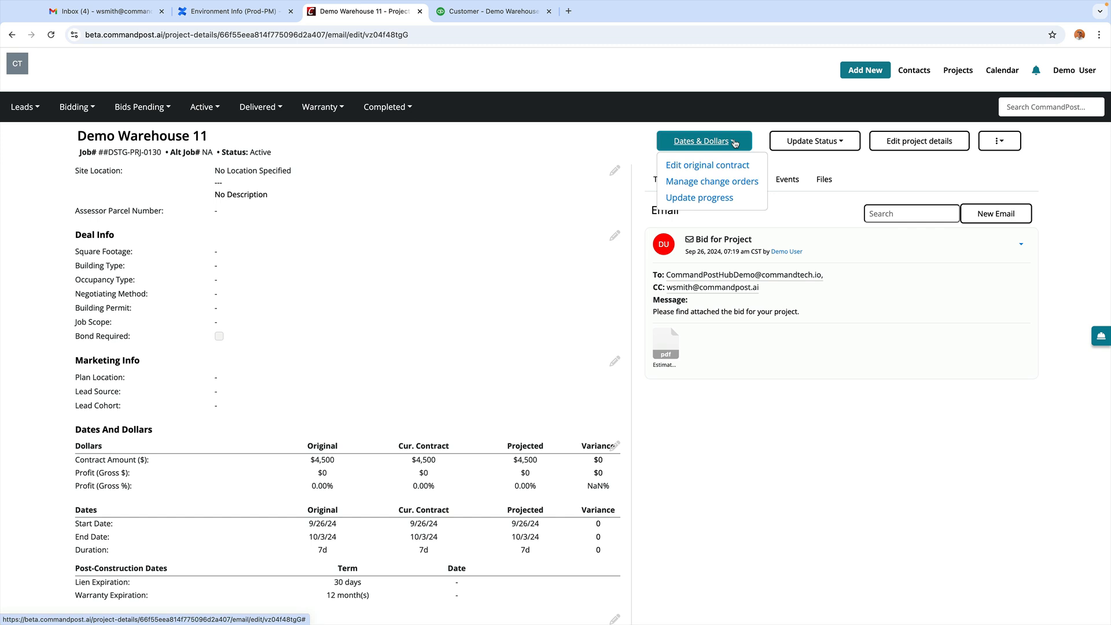
pyautogui.click(710, 181)
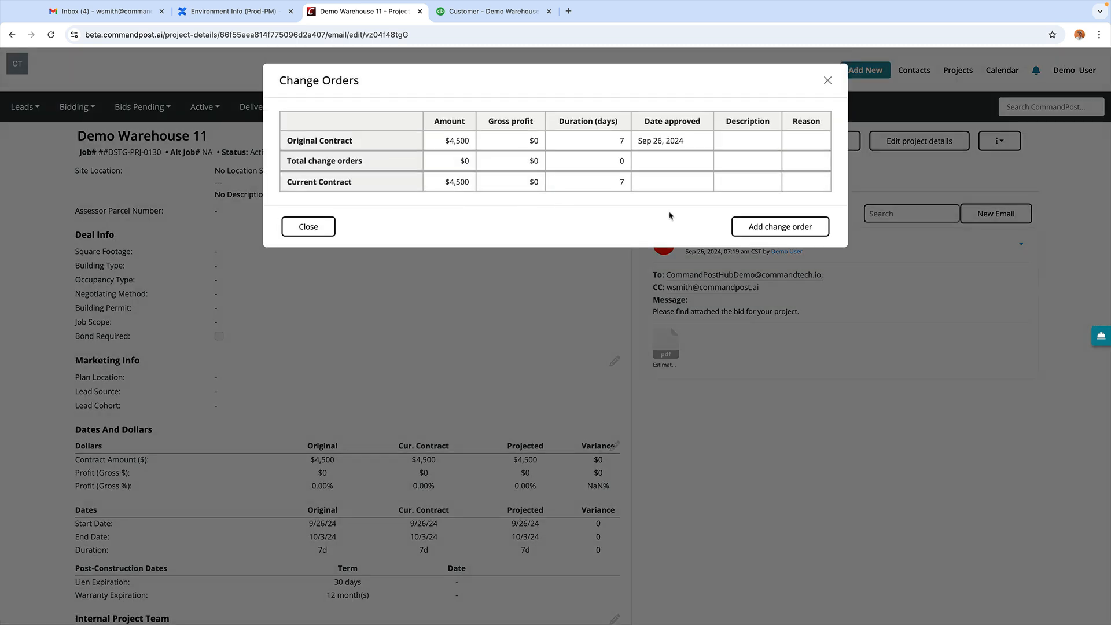
pyautogui.click(773, 227)
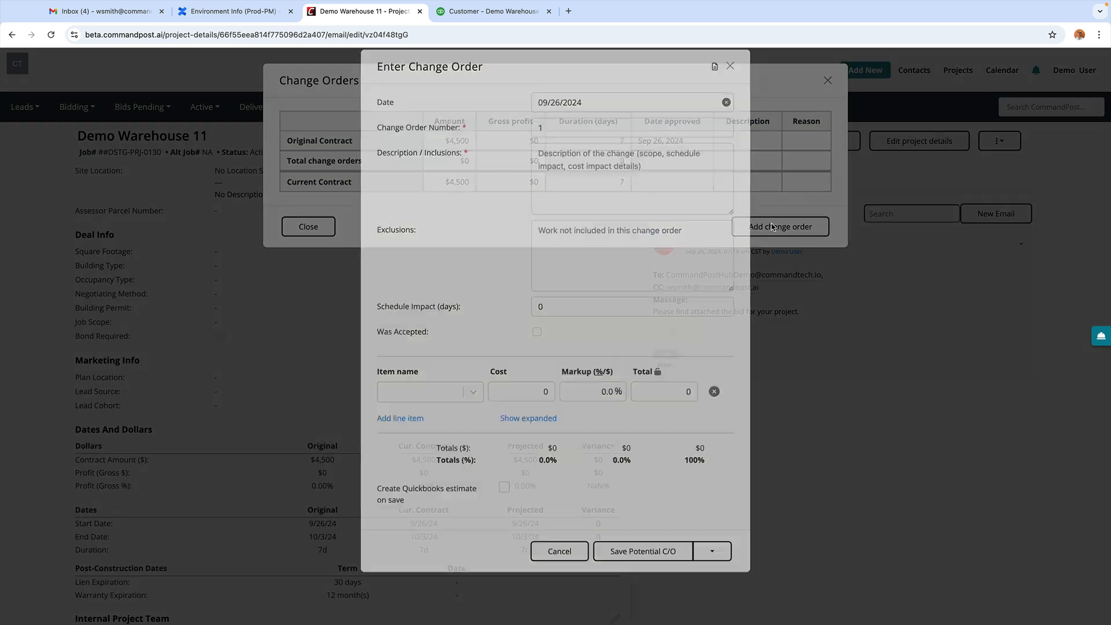
pyautogui.click(517, 249)
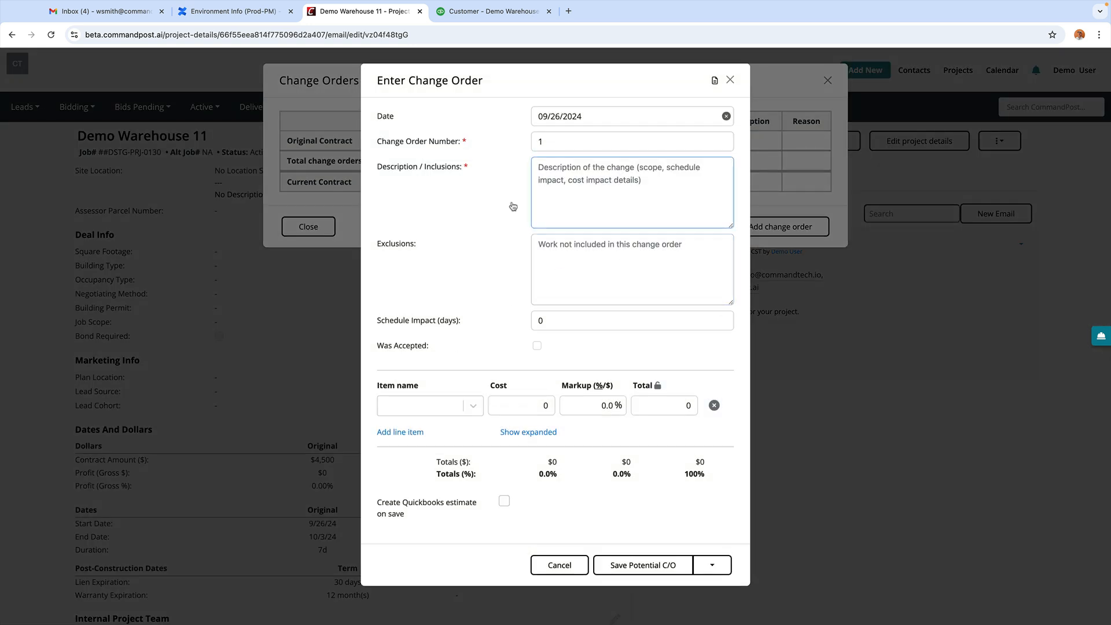
# Step: Describe the change order as 'Hello inclusions' and add a second line item row
pyautogui.click(567, 170)
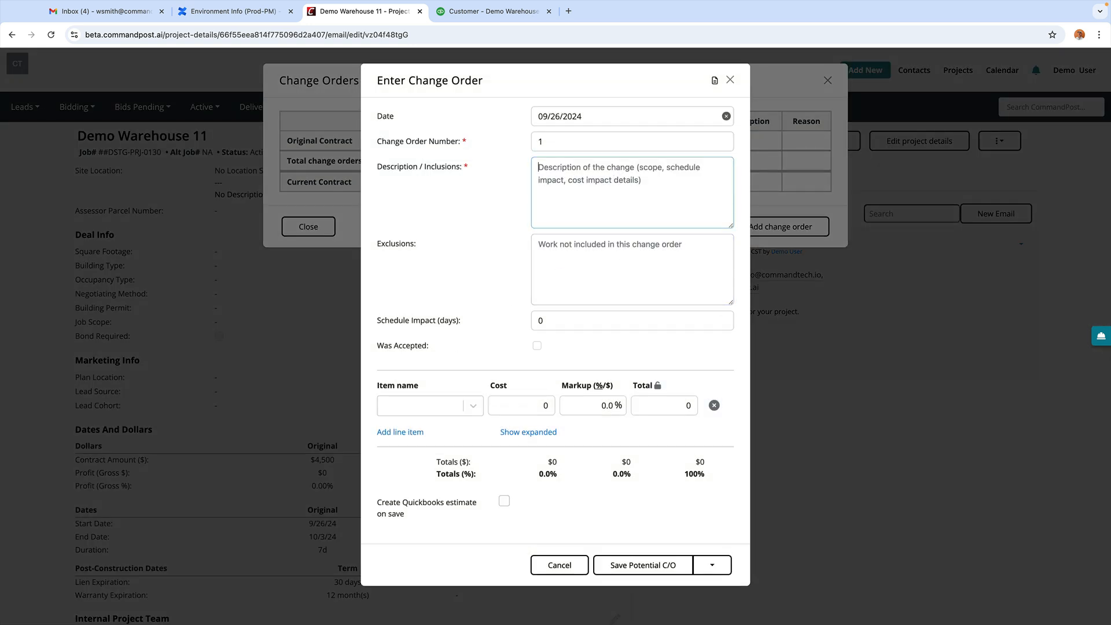
pyautogui.write('Hello inclusions')
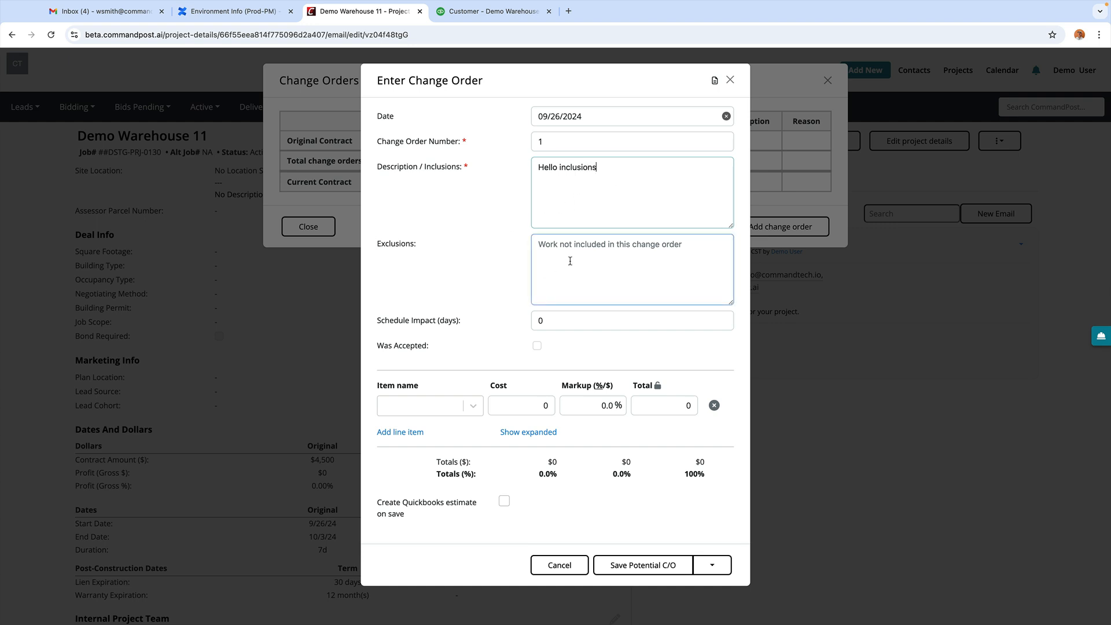
pyautogui.click(399, 435)
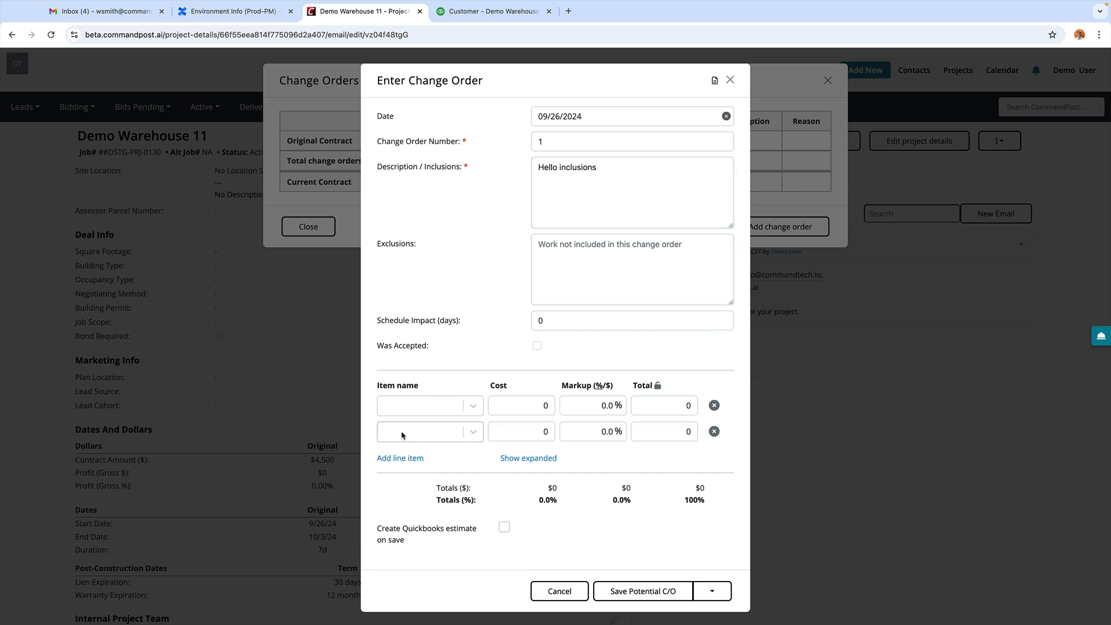
# Step: Add a third line item row and set the items to Design, Concrete and Gardening
pyautogui.click(399, 458)
pyautogui.click(464, 382)
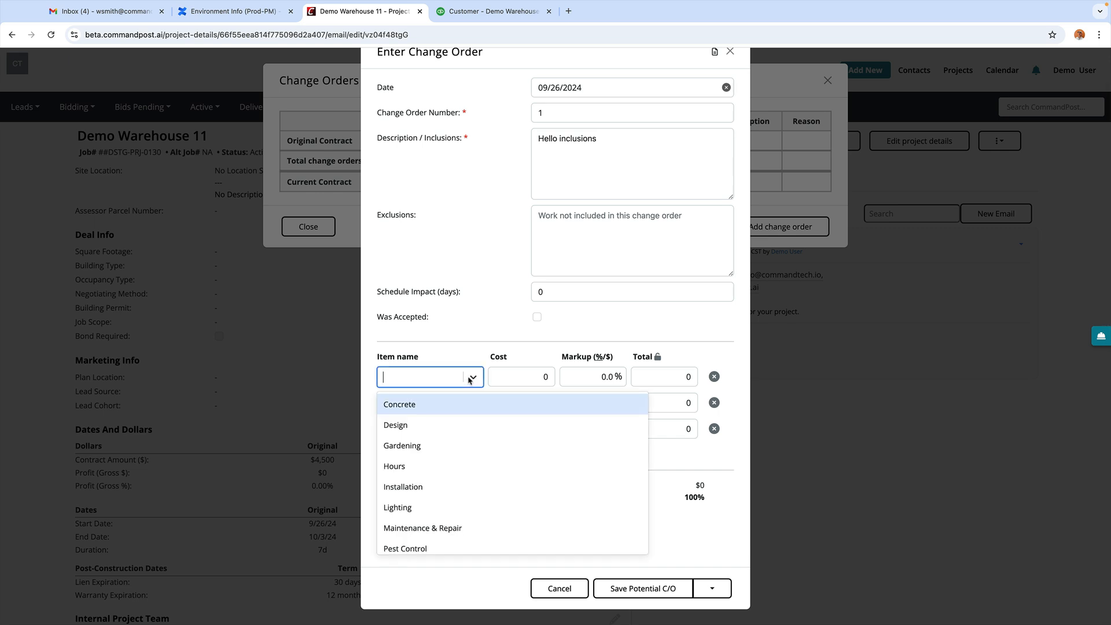
pyautogui.click(402, 425)
pyautogui.click(473, 404)
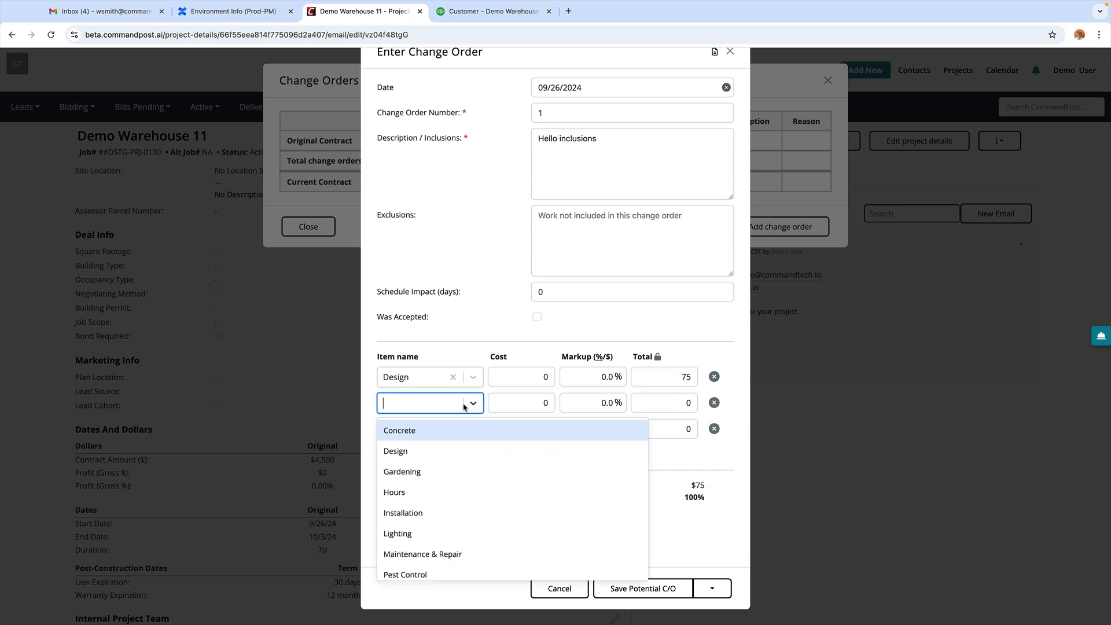
pyautogui.click(417, 451)
pyautogui.click(471, 412)
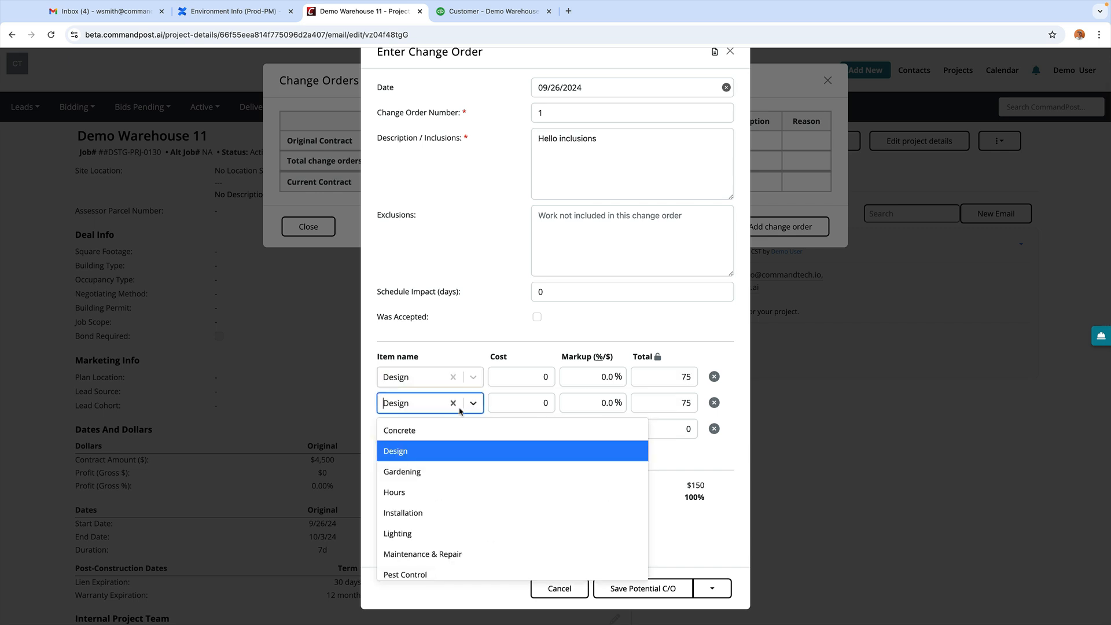
pyautogui.click(422, 429)
pyautogui.click(423, 428)
pyautogui.click(414, 501)
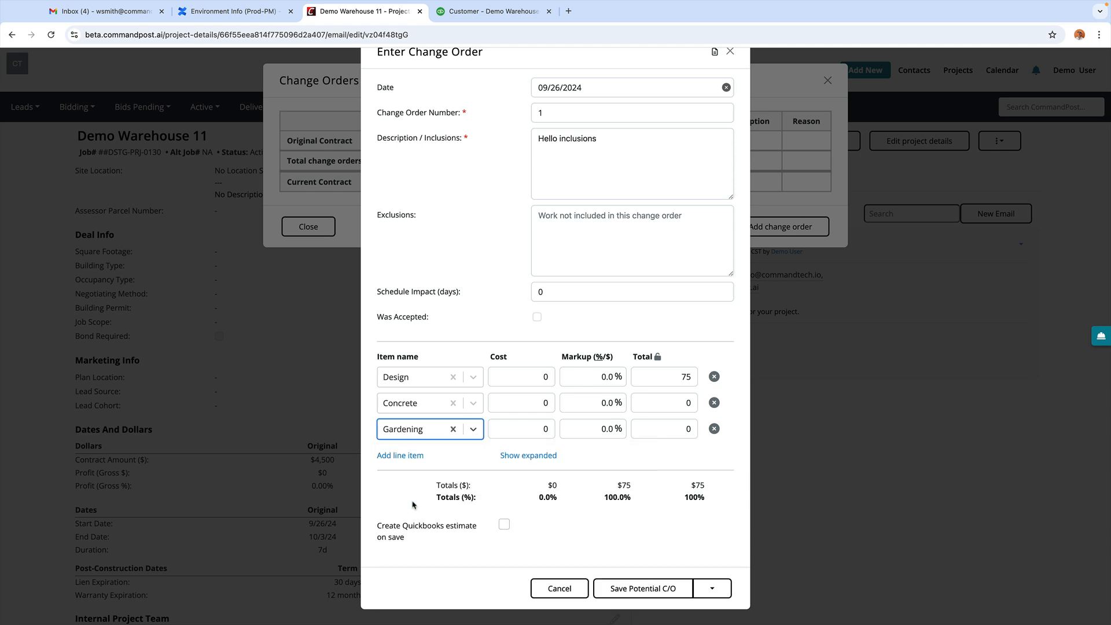
# Step: Enter line item costs of $100, $500 and $150, totalling $750
pyautogui.click(519, 377)
pyautogui.write('100')
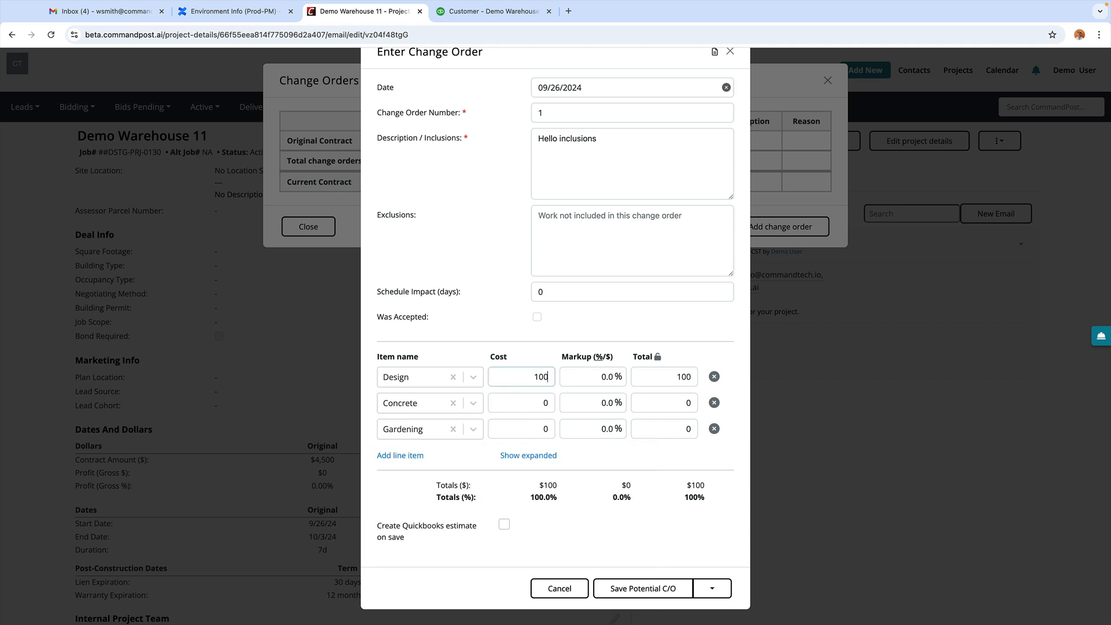
pyautogui.press('Tab')
pyautogui.press('Tab')
pyautogui.press('Tab')
pyautogui.press('Tab')
pyautogui.write('500')
pyautogui.press('Tab')
pyautogui.press('Tab')
pyautogui.write('150')
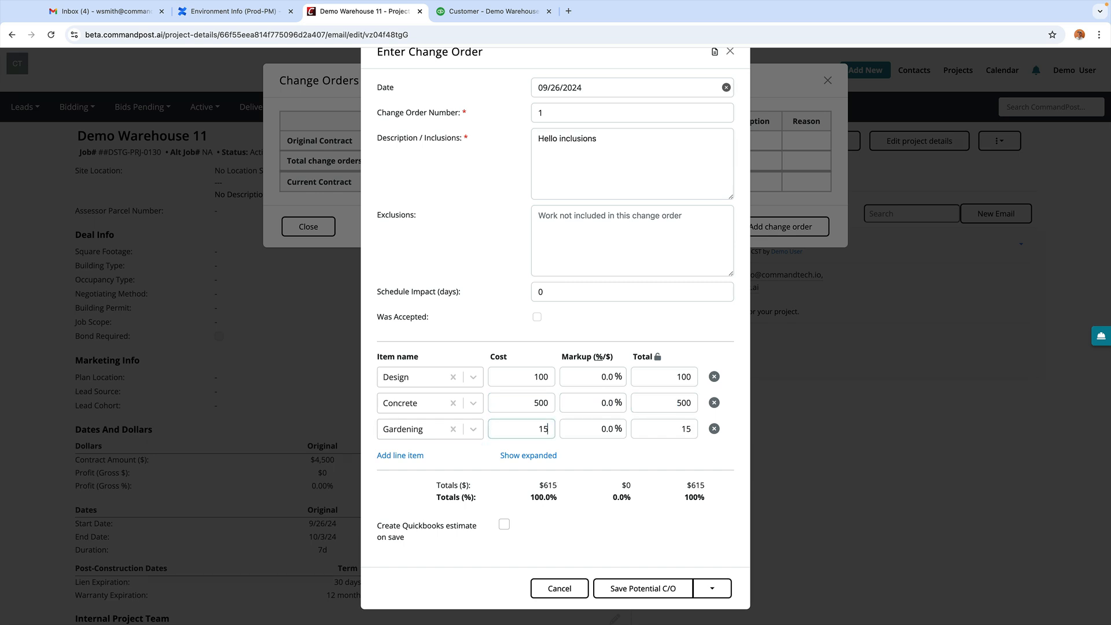
pyautogui.press('Tab')
pyautogui.click(486, 466)
pyautogui.click(636, 593)
pyautogui.click(712, 588)
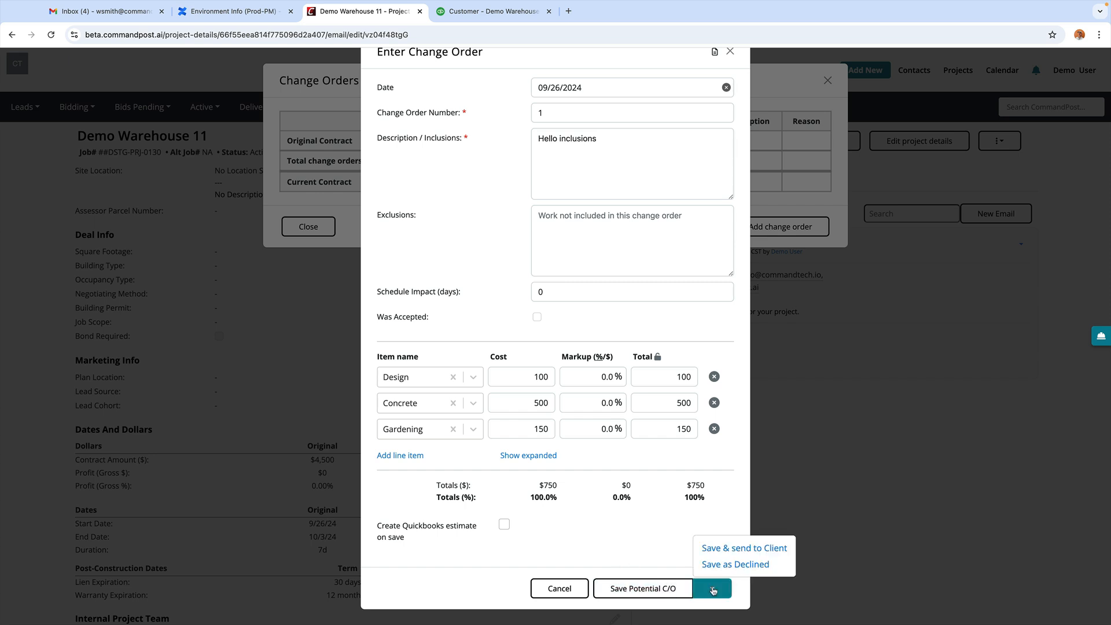
# Step: Save the change order for the client and draft an email with the CO1 PDF attached
pyautogui.click(731, 548)
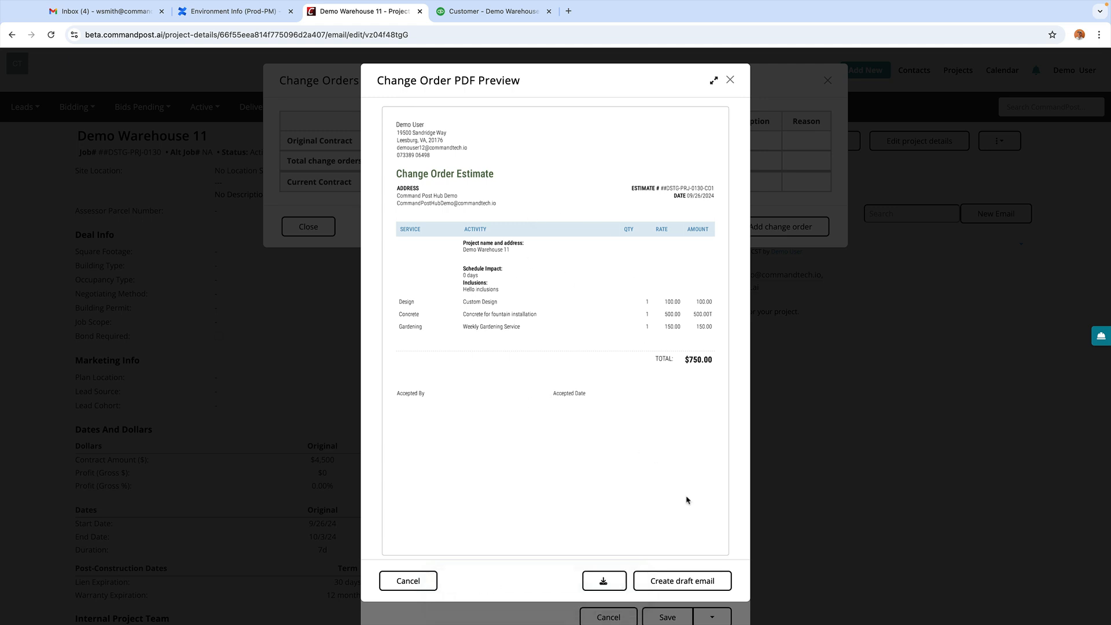
pyautogui.click(688, 582)
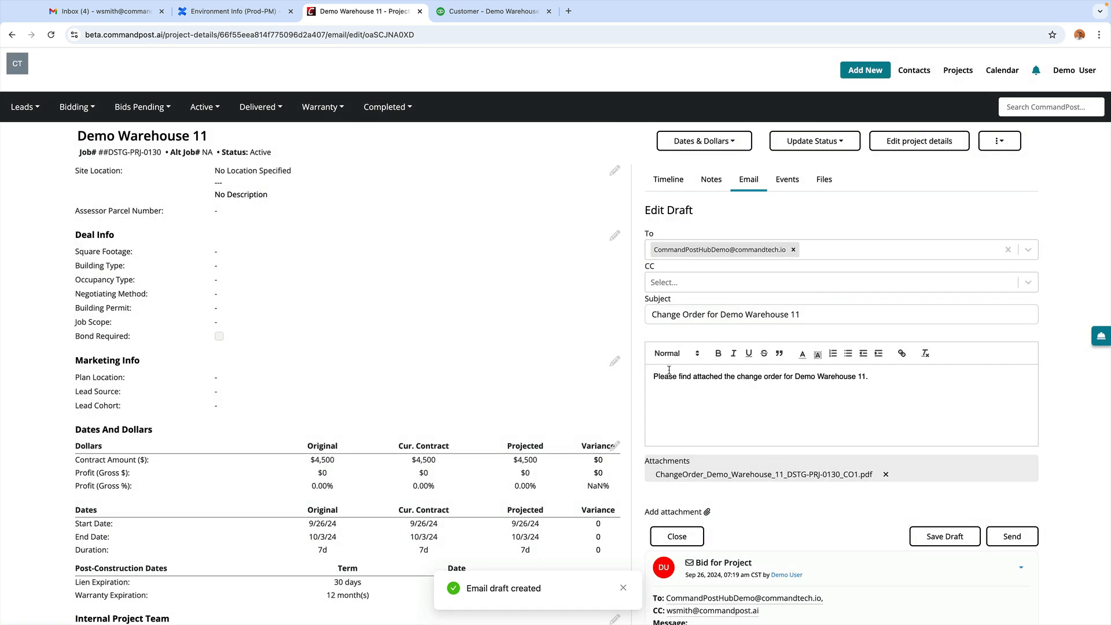
# Step: CC a colleague's e-mail address on the change order email and send it
pyautogui.click(652, 290)
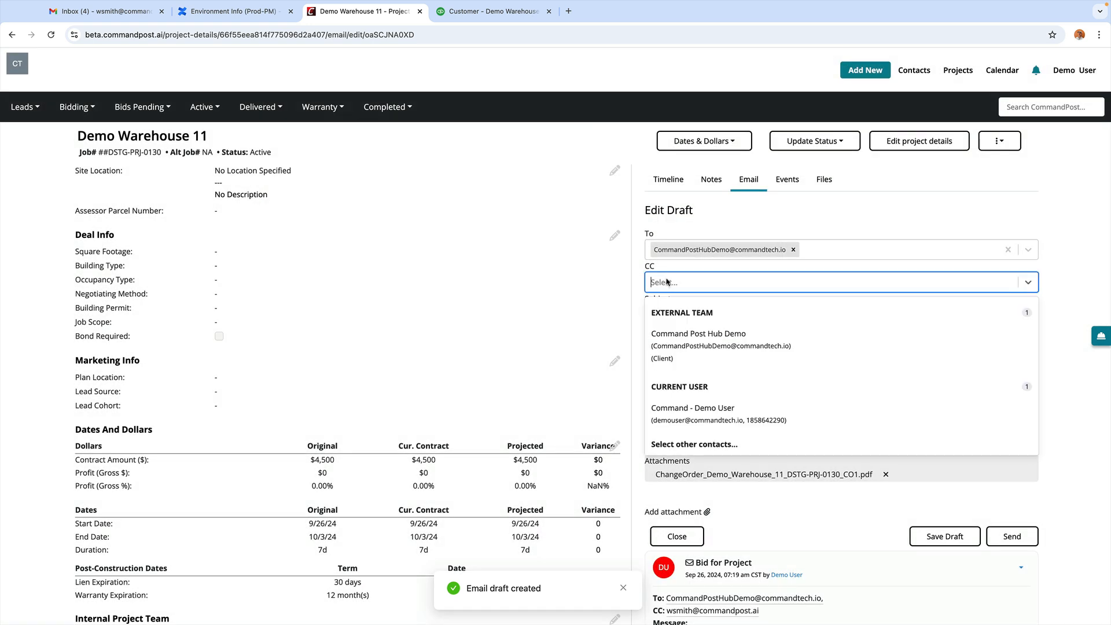
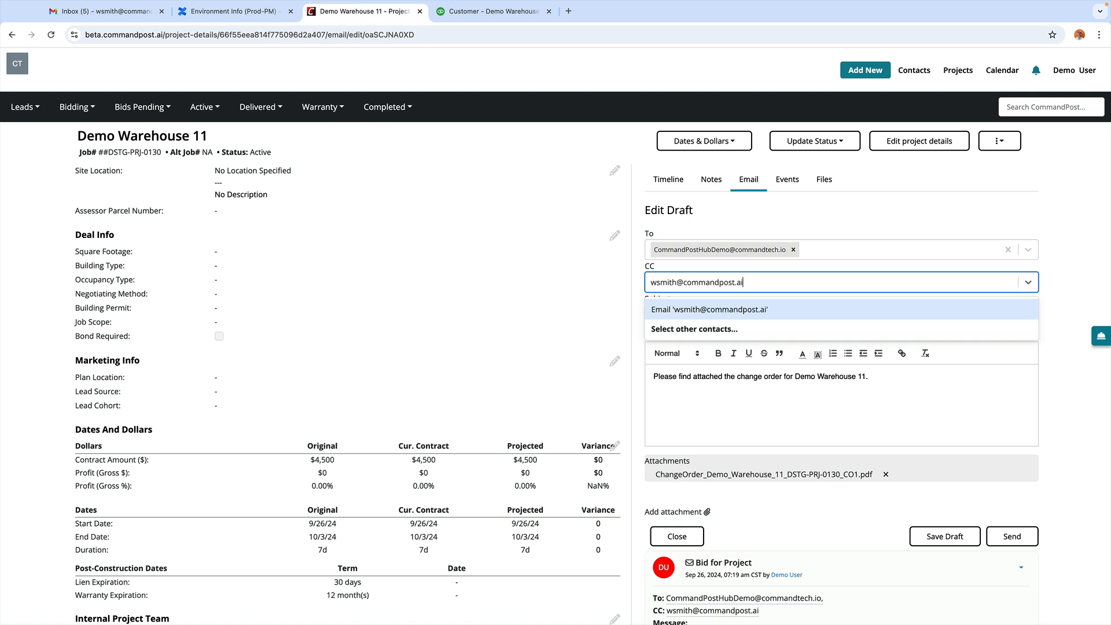
pyautogui.press('Return')
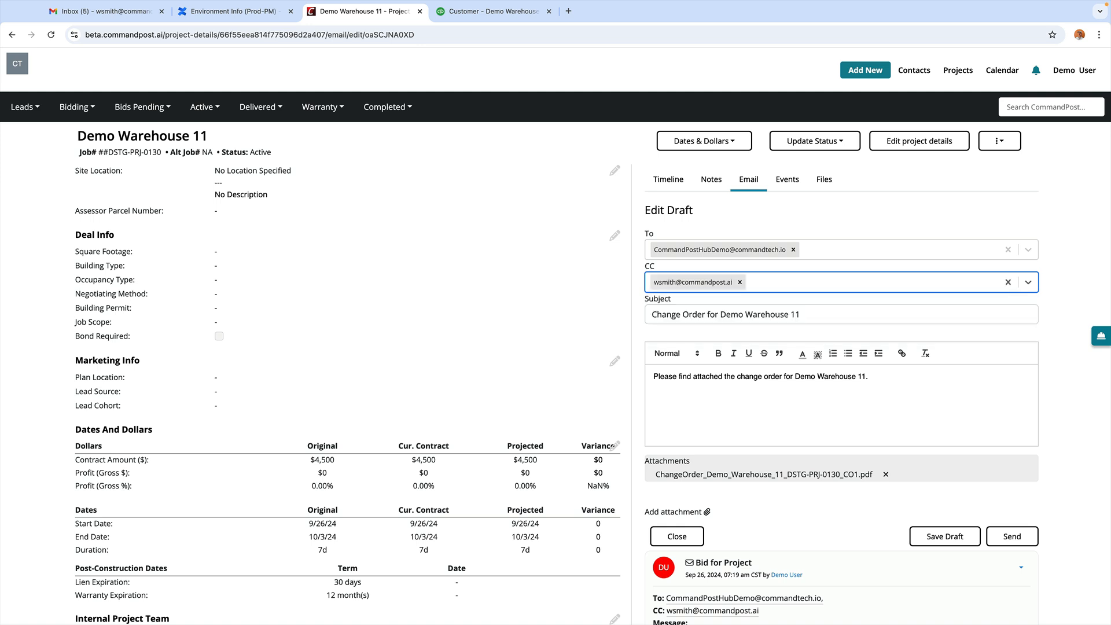
pyautogui.click(634, 340)
pyautogui.scroll(-3, 665, 324)
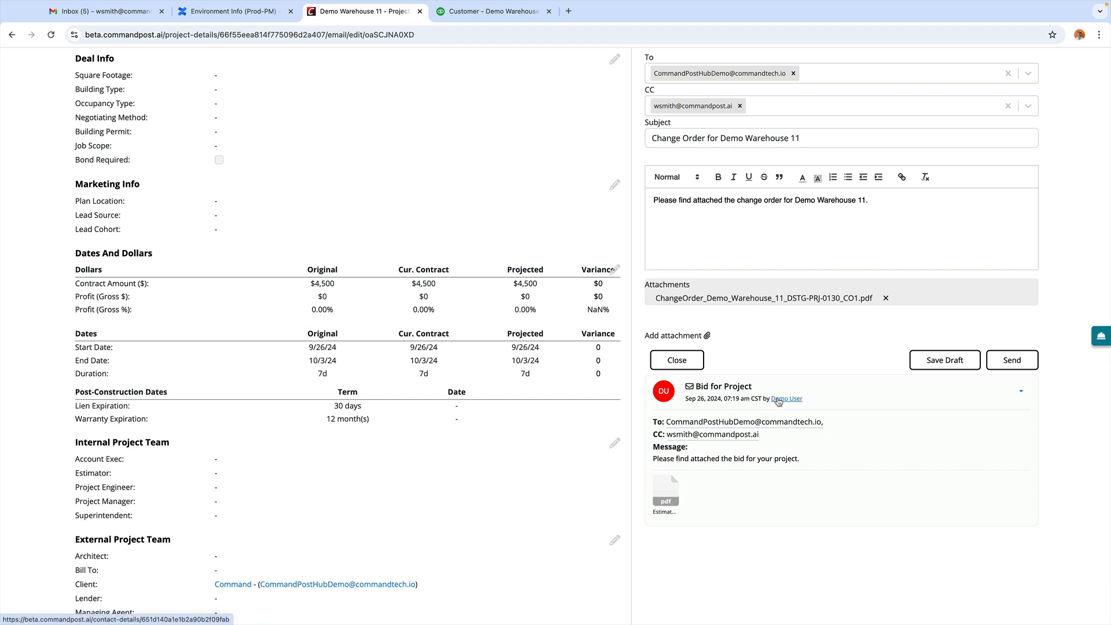
pyautogui.click(1004, 361)
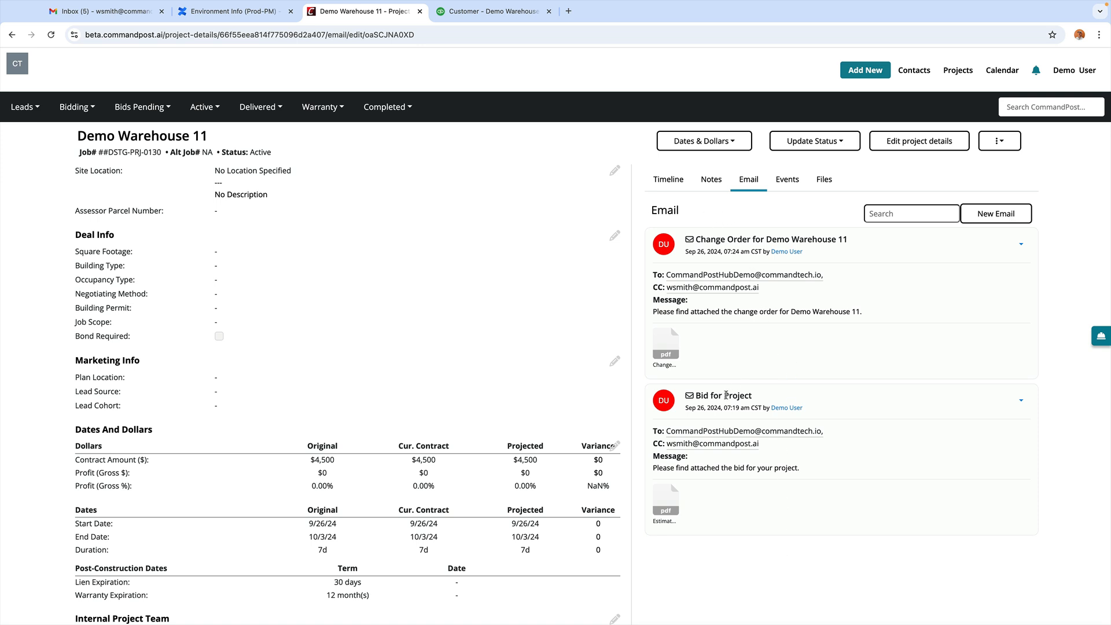
# Step: Check the sent email's CO1 PDF, then open Demo Warehouse 11's change orders list
pyautogui.click(666, 342)
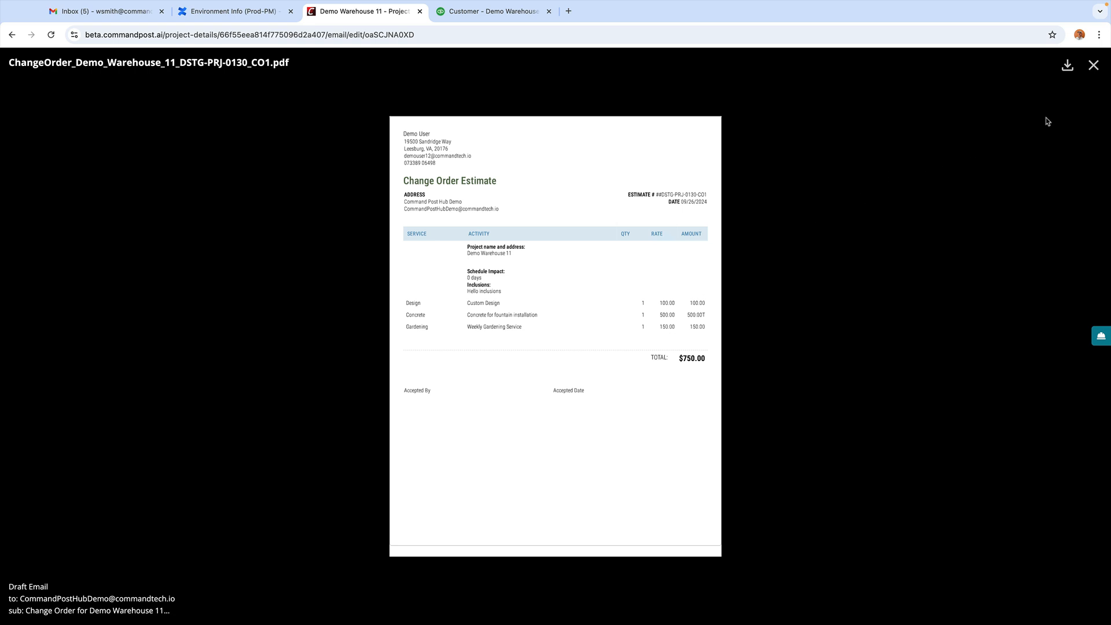
pyautogui.click(1094, 66)
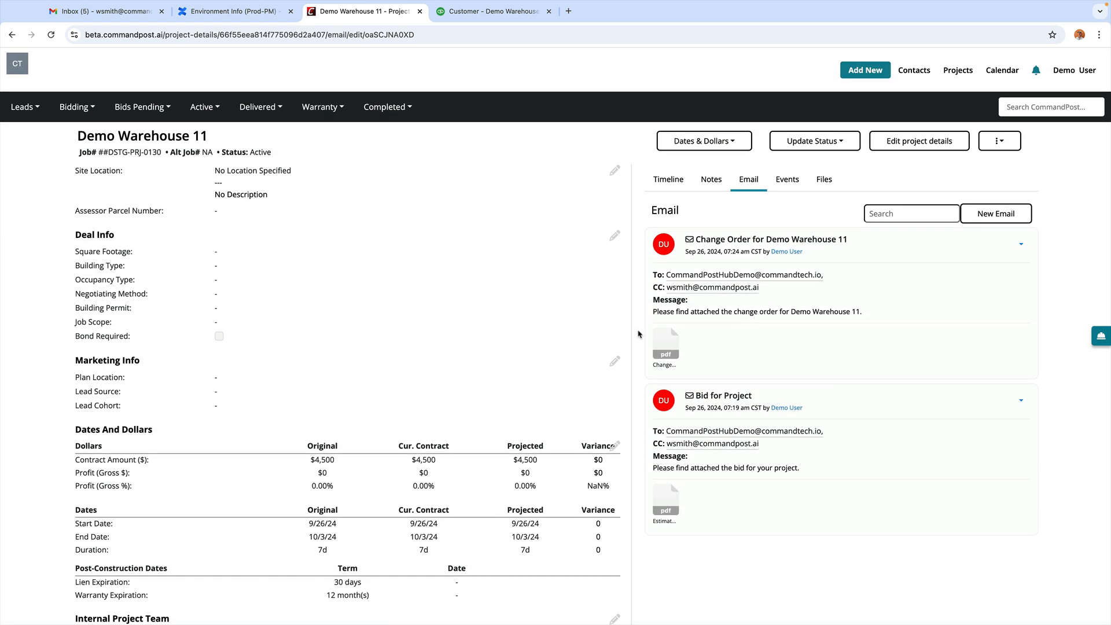
pyautogui.click(732, 146)
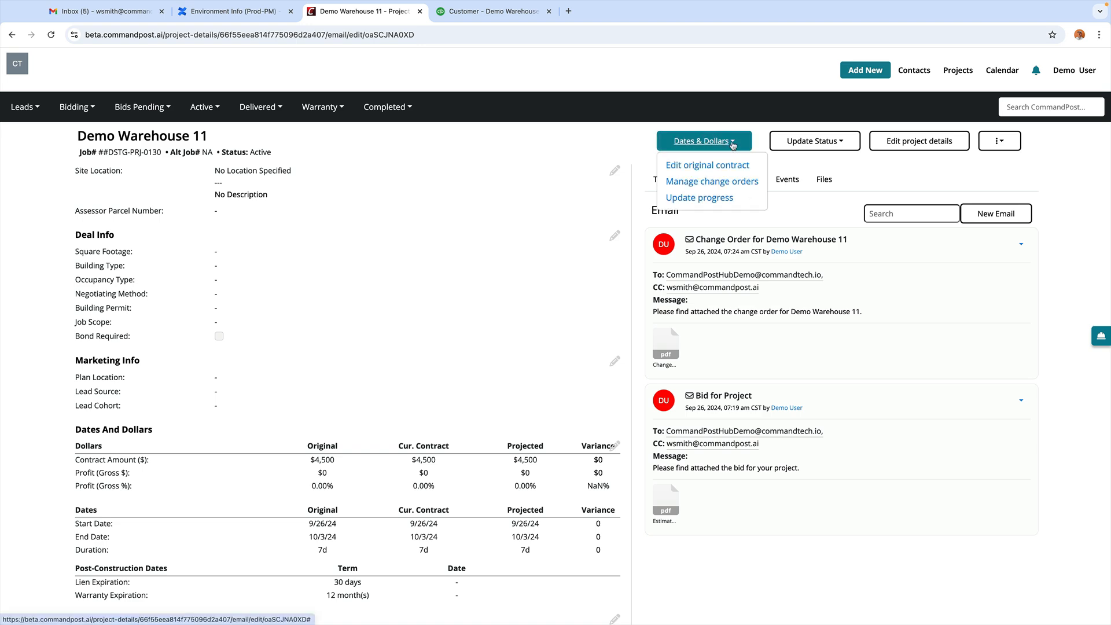
pyautogui.click(694, 181)
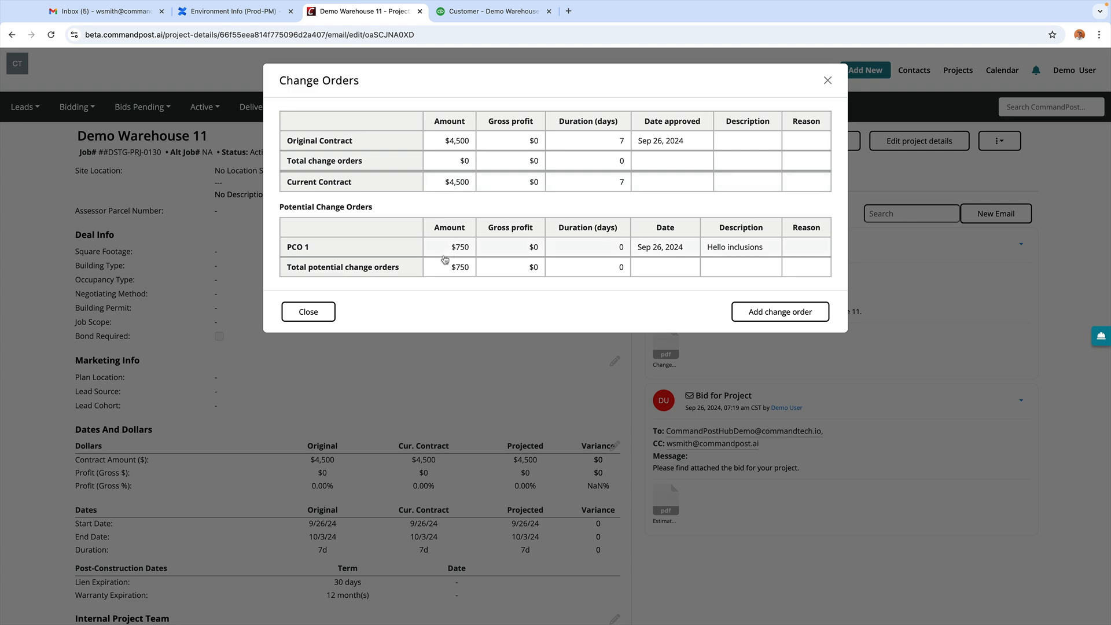
# Step: Approve PCO 1 for $750 with a QuickBooks estimate, then switch to QuickBooks
pyautogui.click(310, 249)
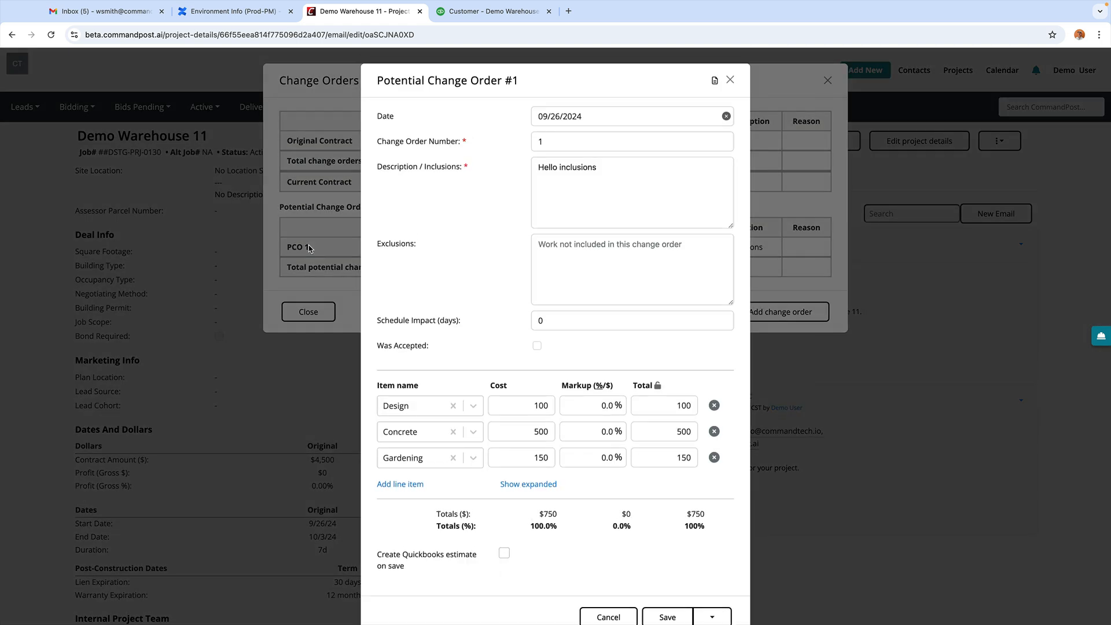
pyautogui.scroll(-1, 489, 289)
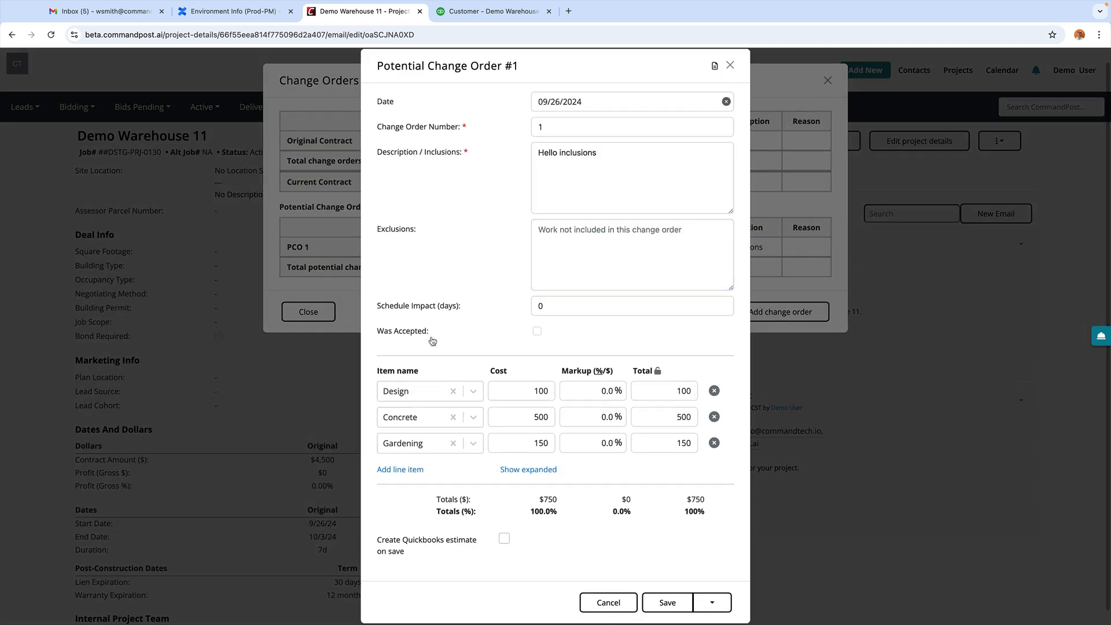
pyautogui.click(536, 332)
pyautogui.scroll(-2, 496, 342)
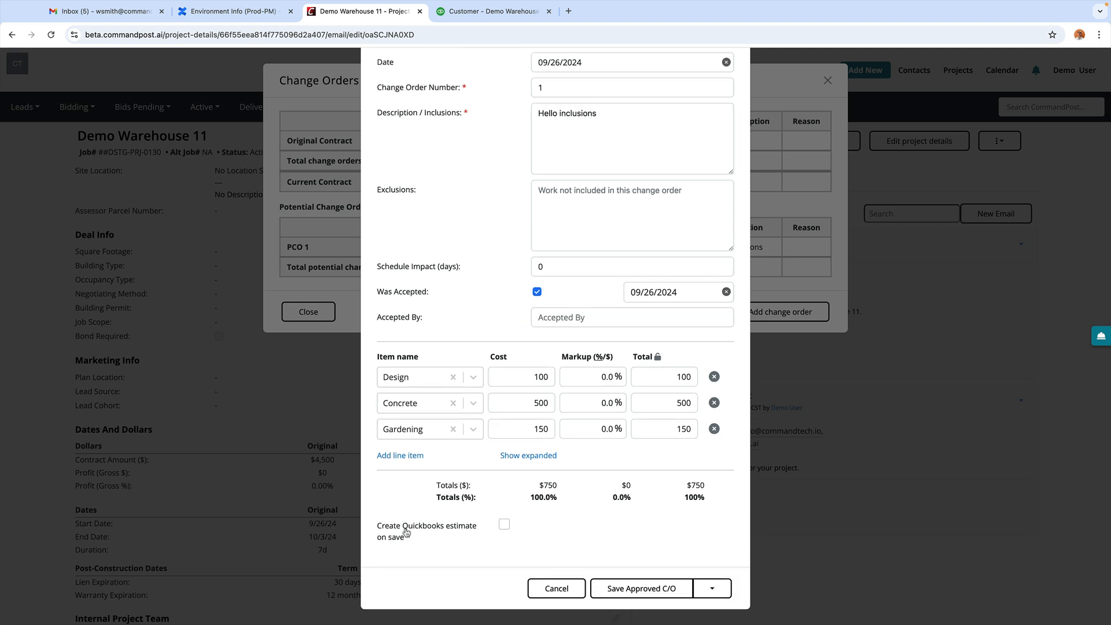
pyautogui.click(504, 525)
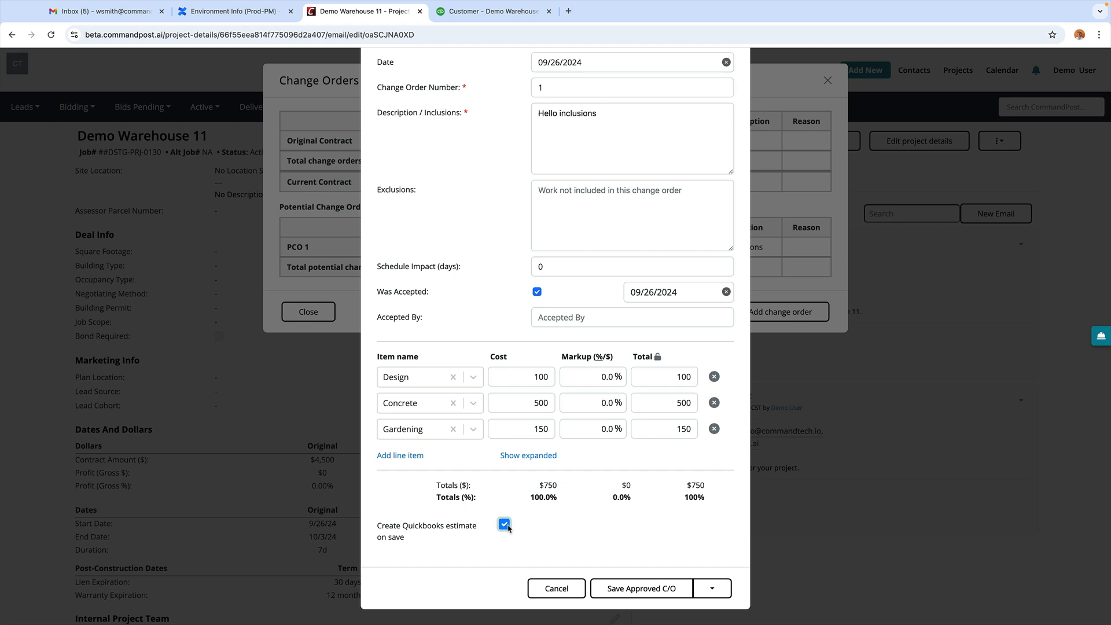
pyautogui.click(625, 589)
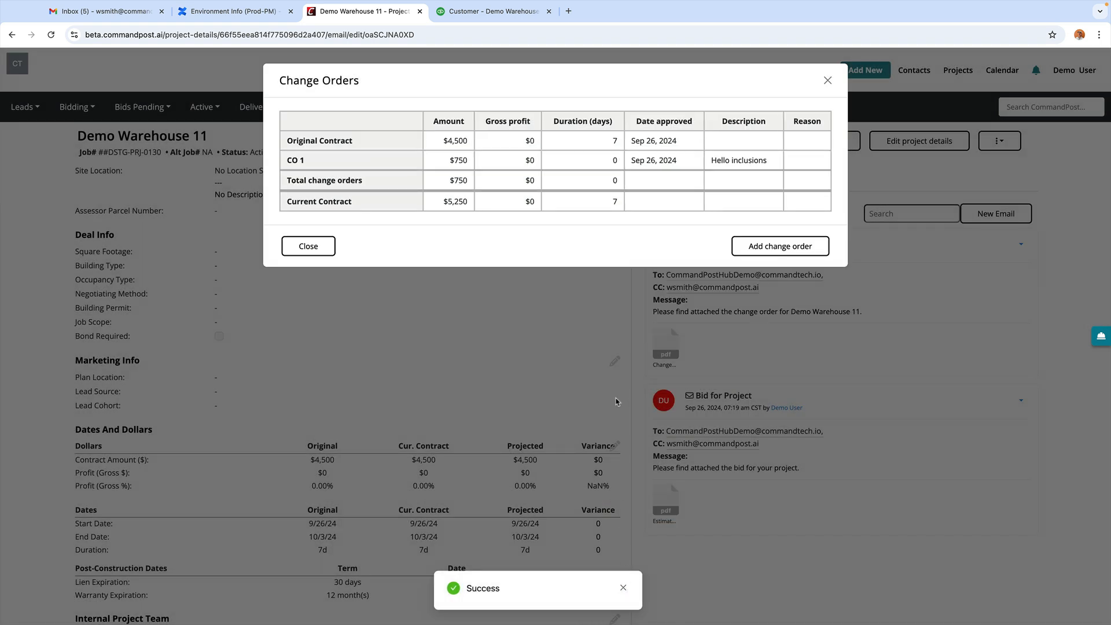
pyautogui.click(828, 82)
pyautogui.click(484, 11)
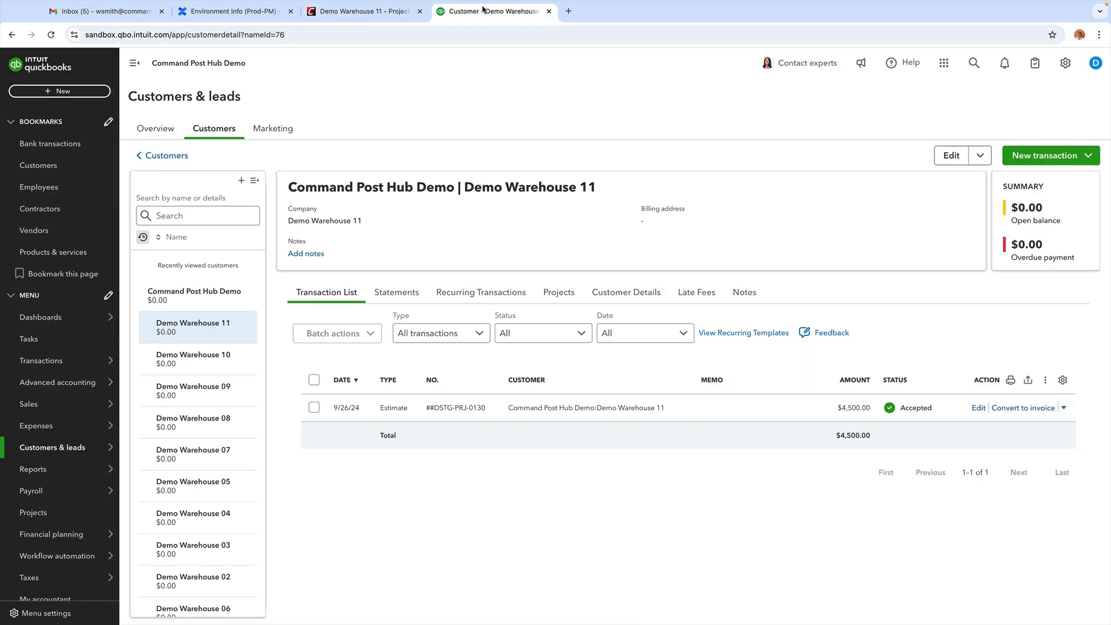
# Step: Reload the QuickBooks customer page to verify the $750 CO1 estimate, then return to CommandPost
pyautogui.press('super+r')
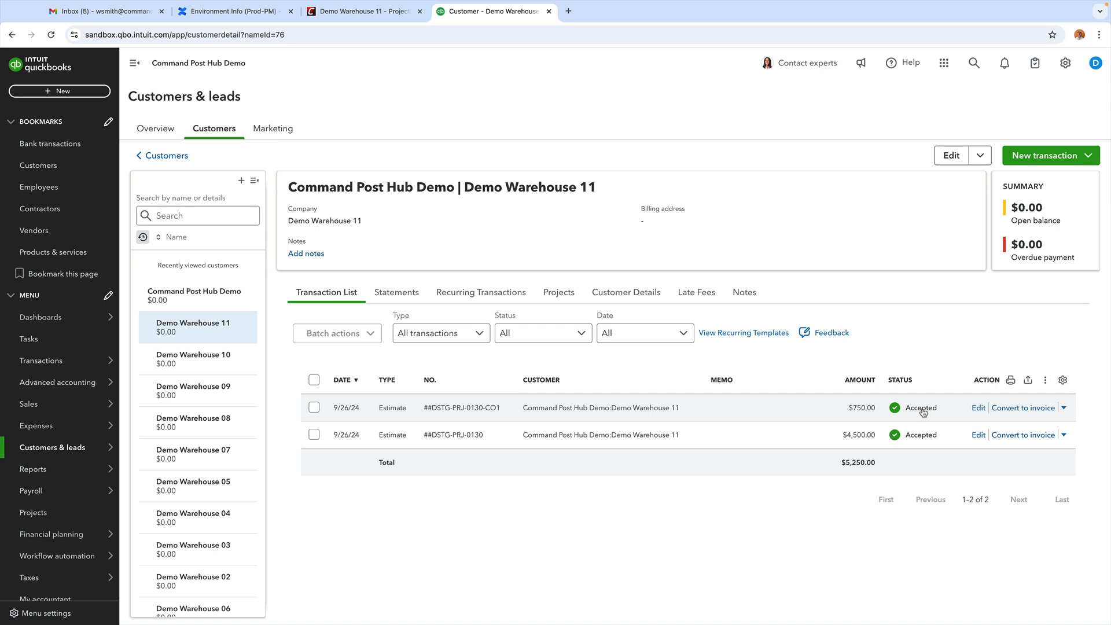
pyautogui.click(357, 18)
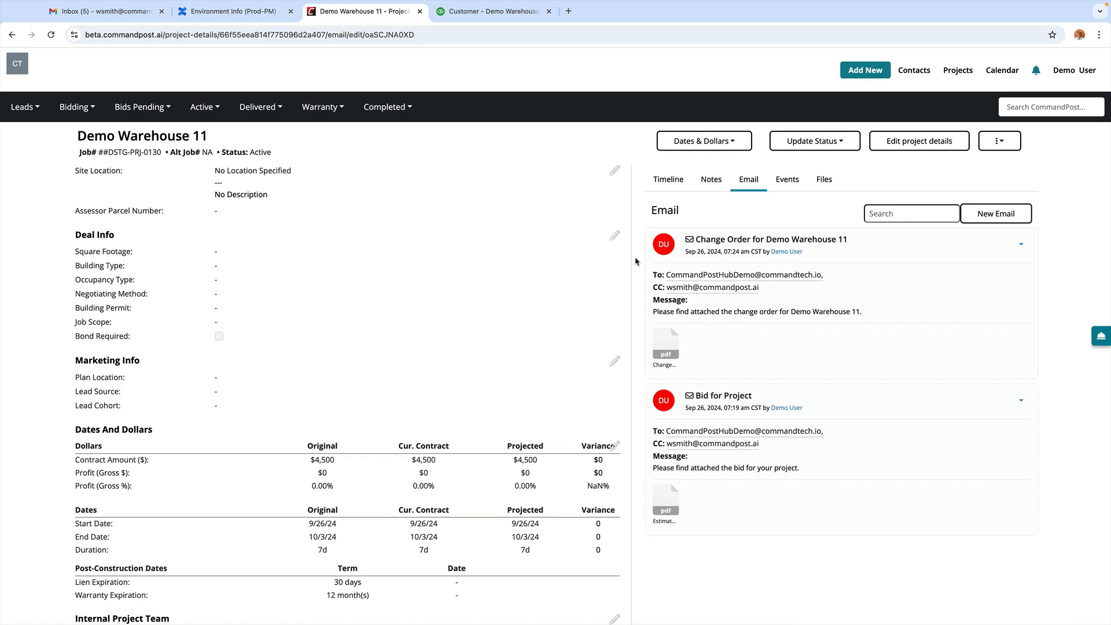
# Step: Open Demo Warehouse 11 from Projects to check the $5,250 contract, then return to QuickBooks
pyautogui.click(957, 70)
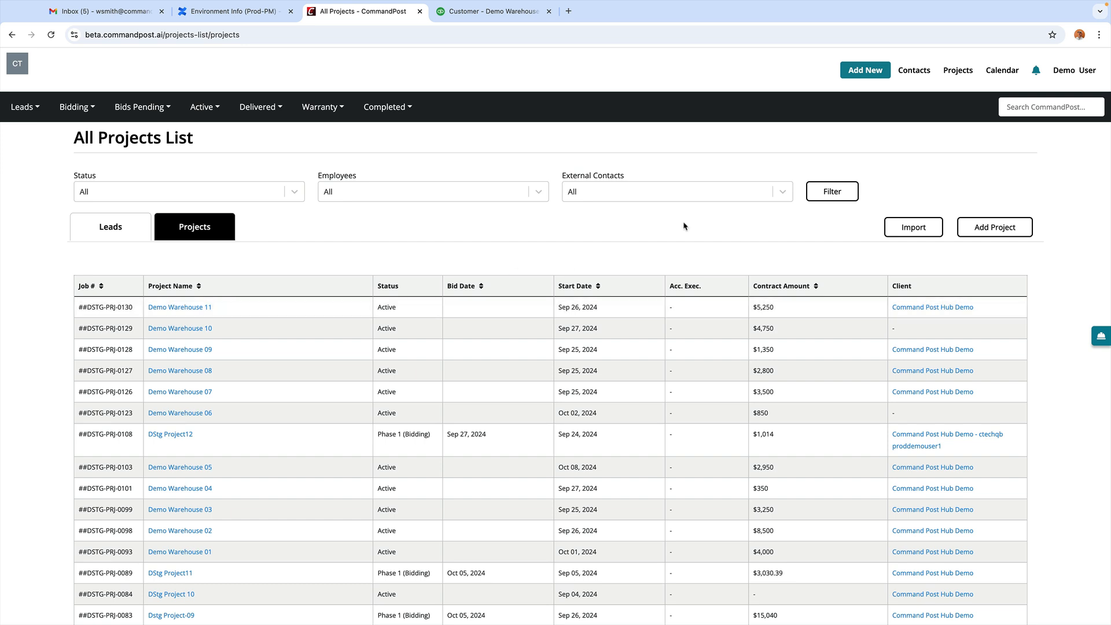
pyautogui.click(179, 307)
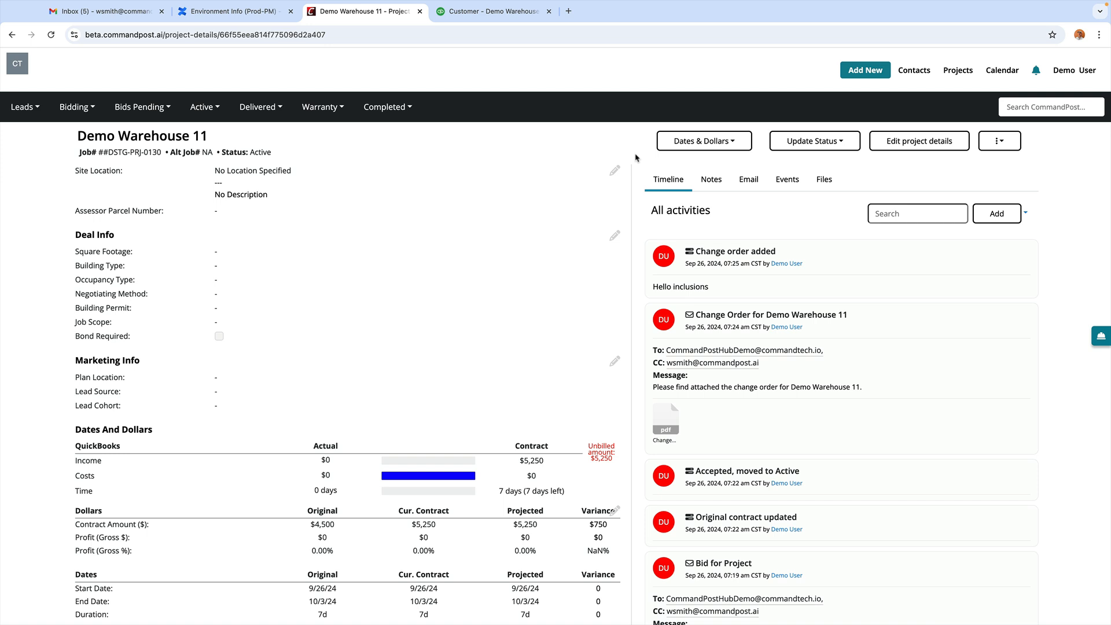
pyautogui.click(488, 13)
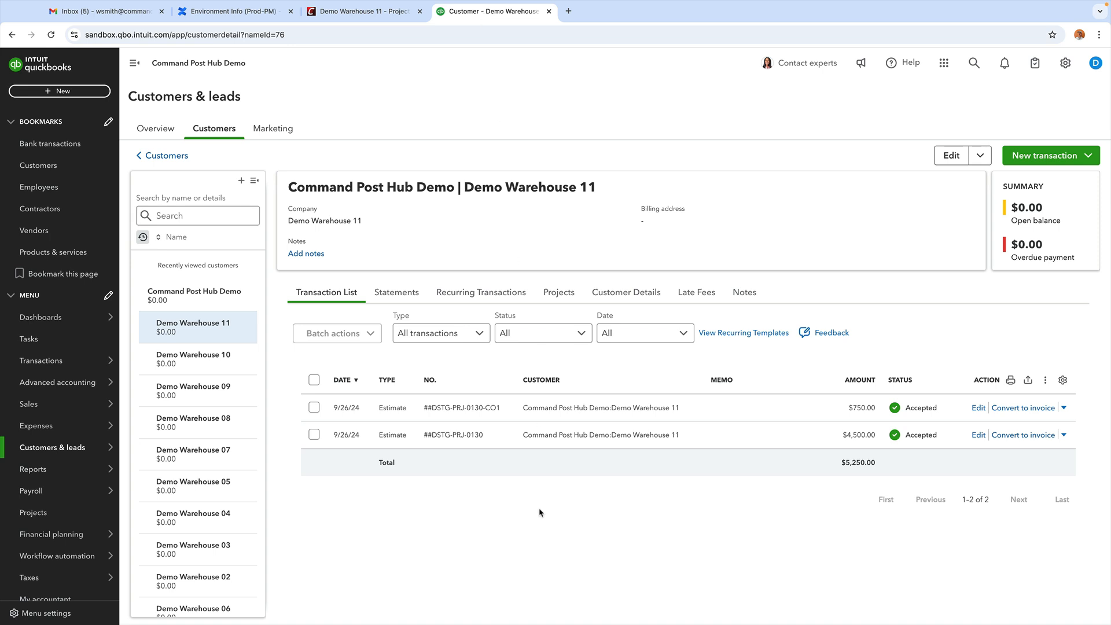